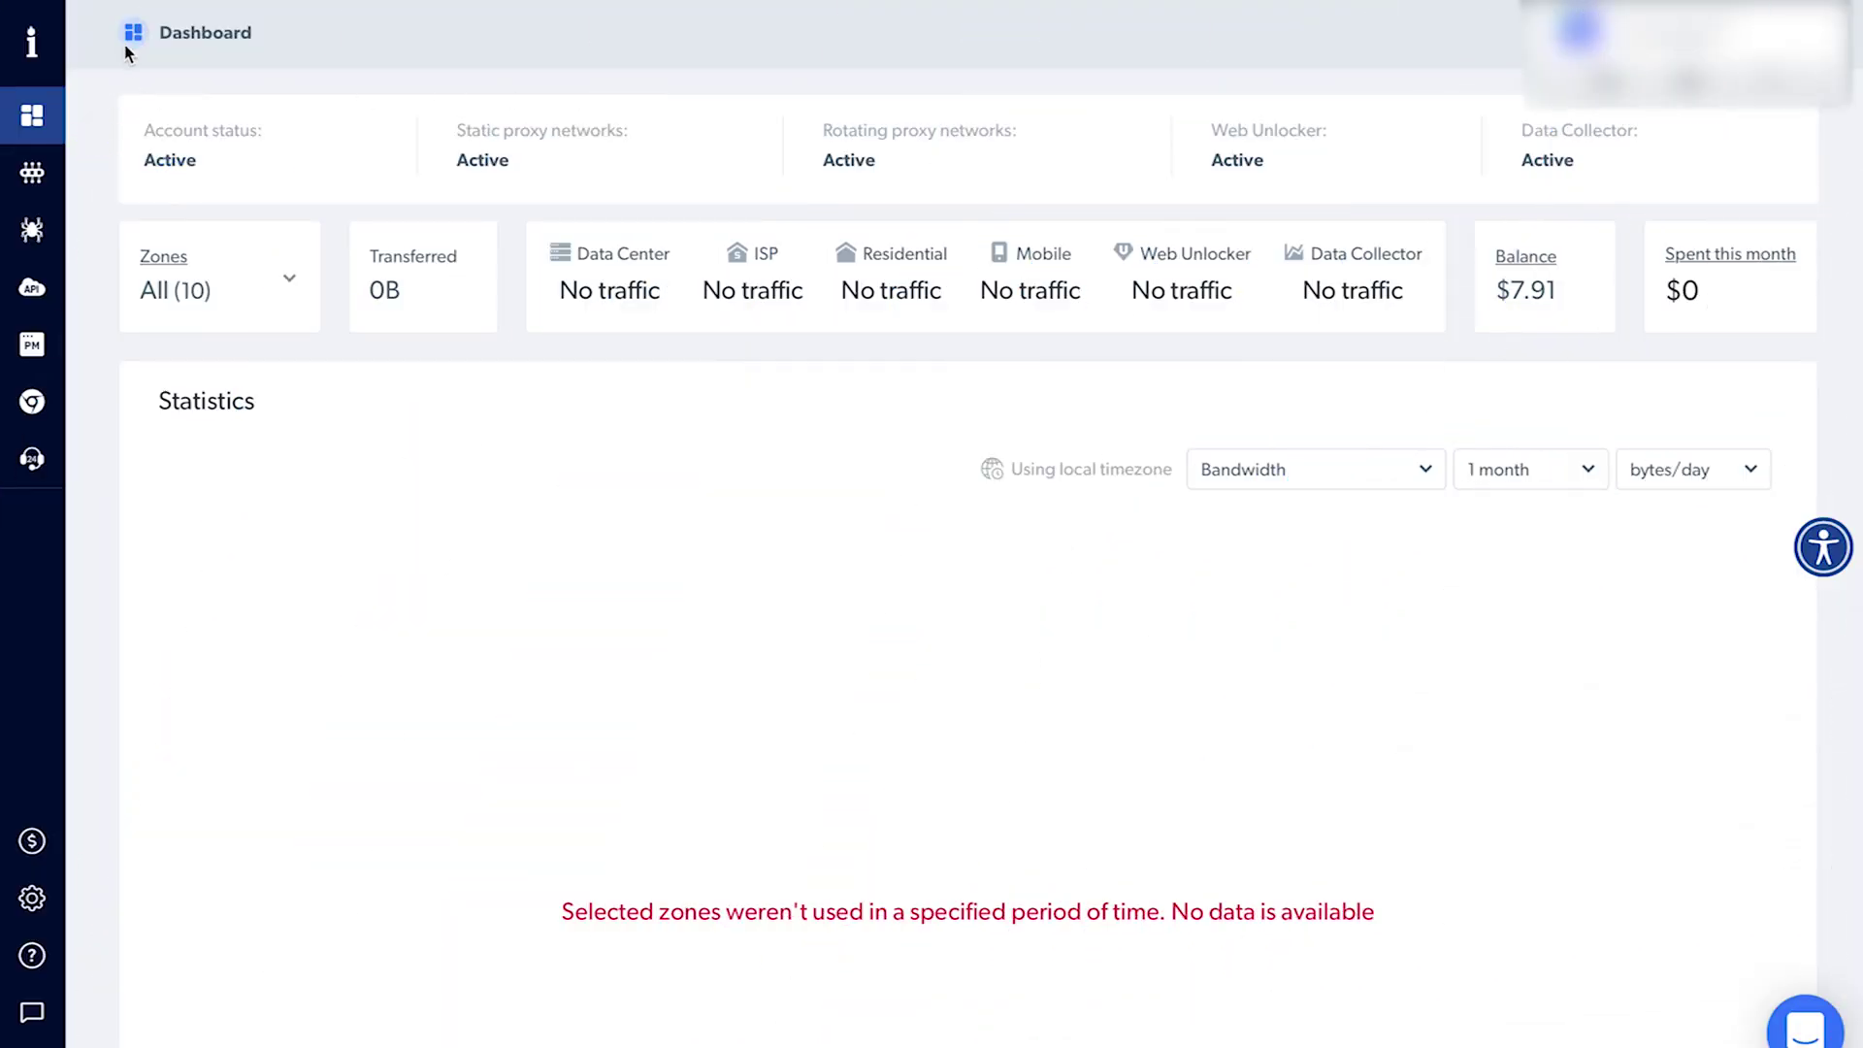
# Add a new Residential proxy zone with linkedin.com as its target site.
pyautogui.moveTo(43, 107)
pyautogui.click(71, 178)
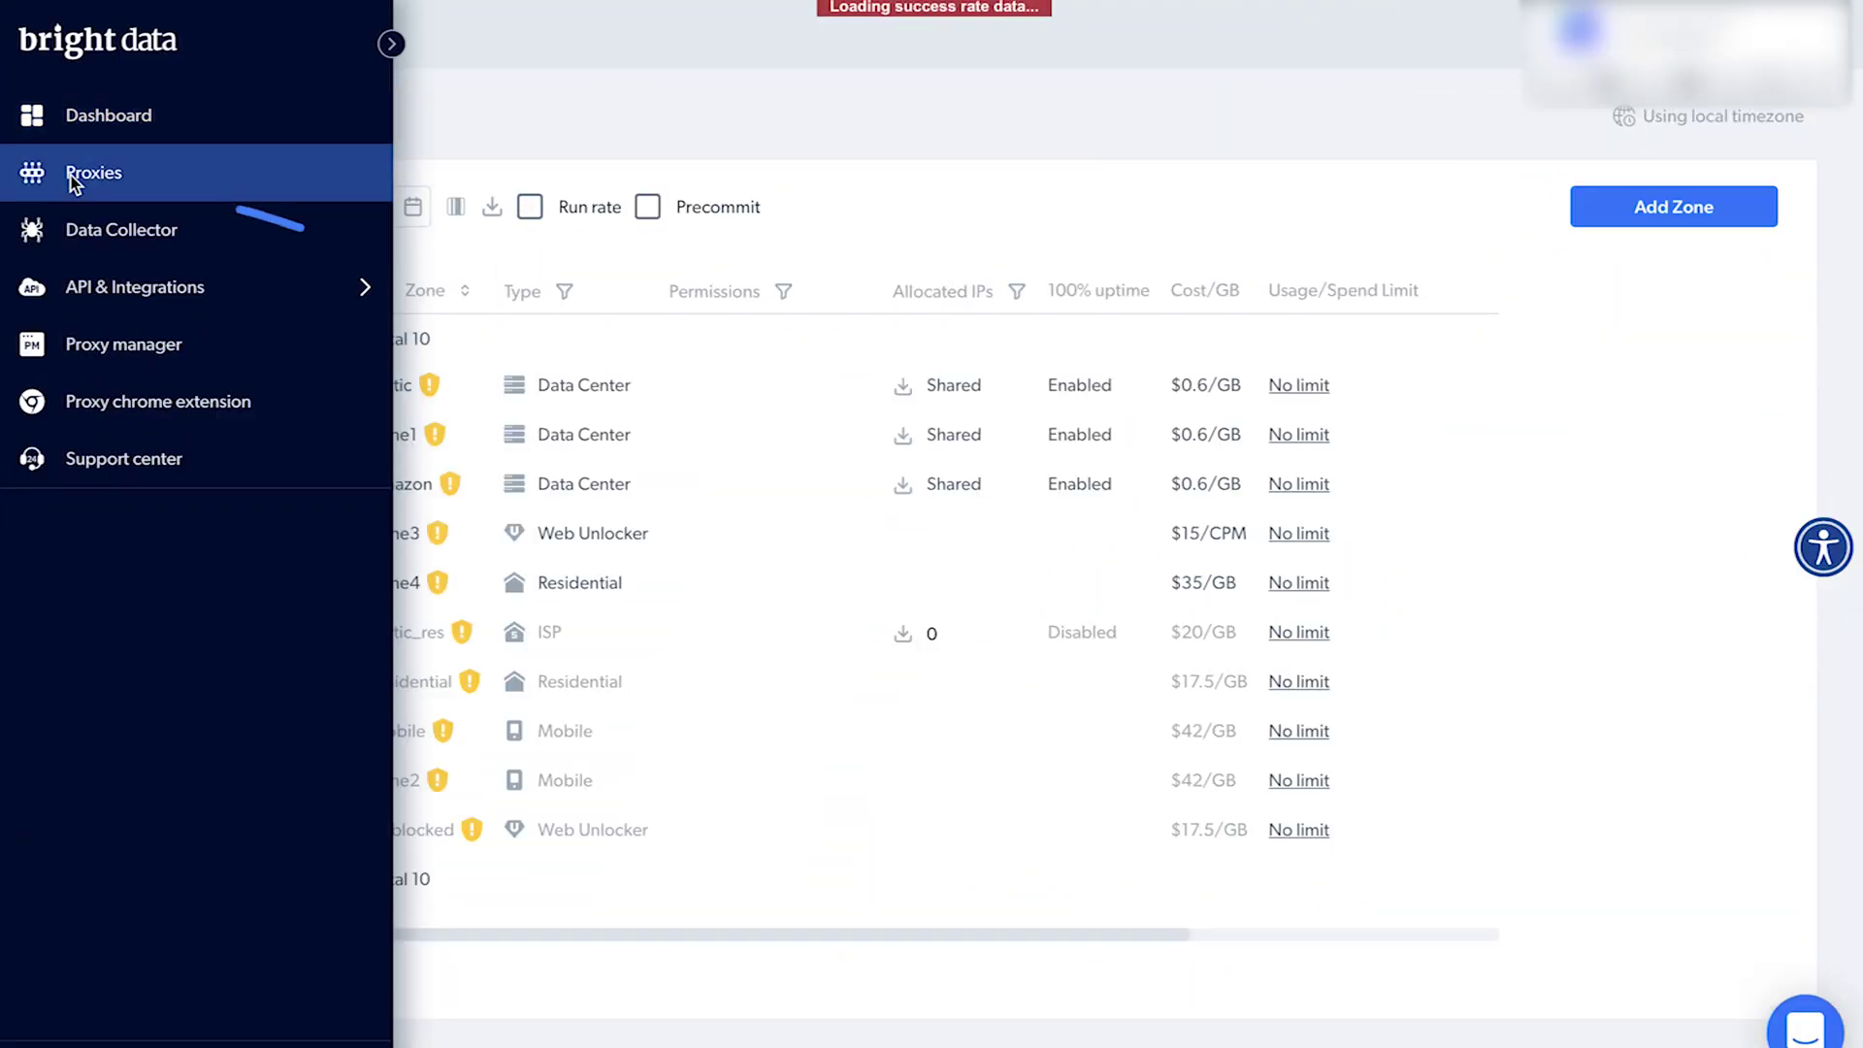
pyautogui.click(1737, 206)
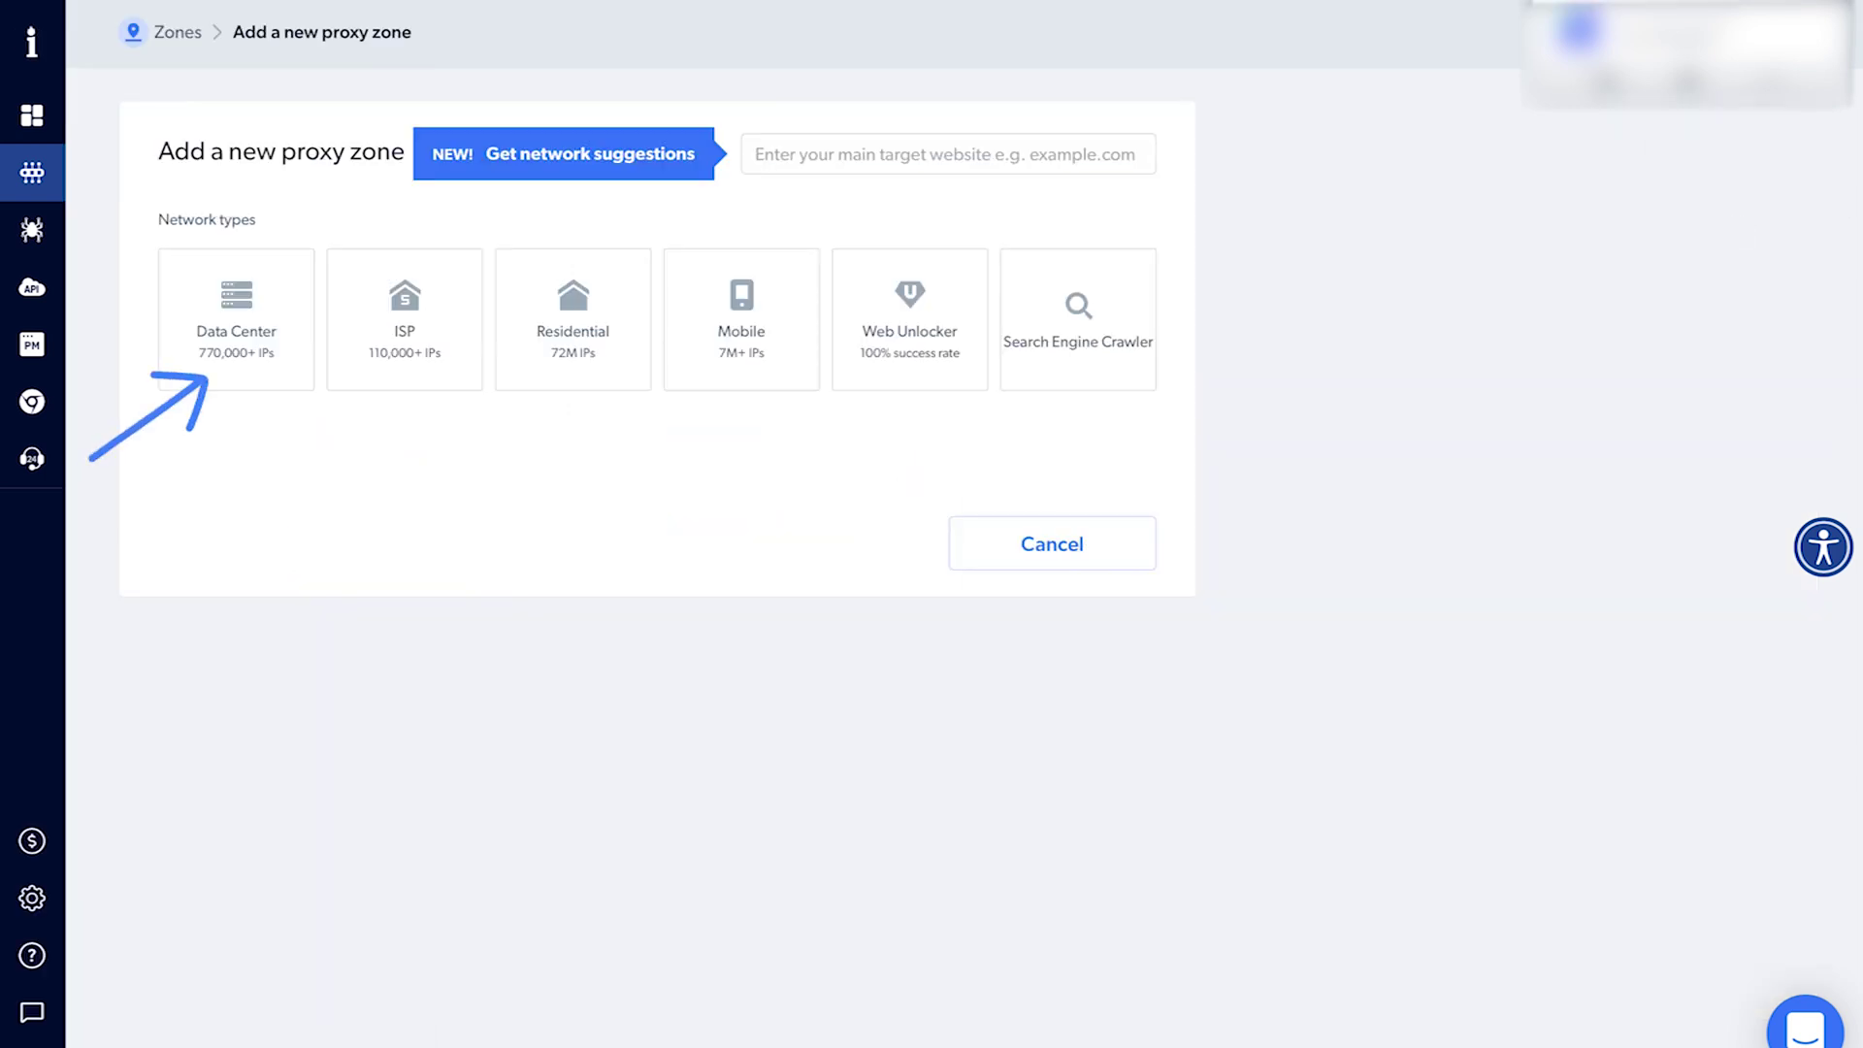
pyautogui.click(755, 154)
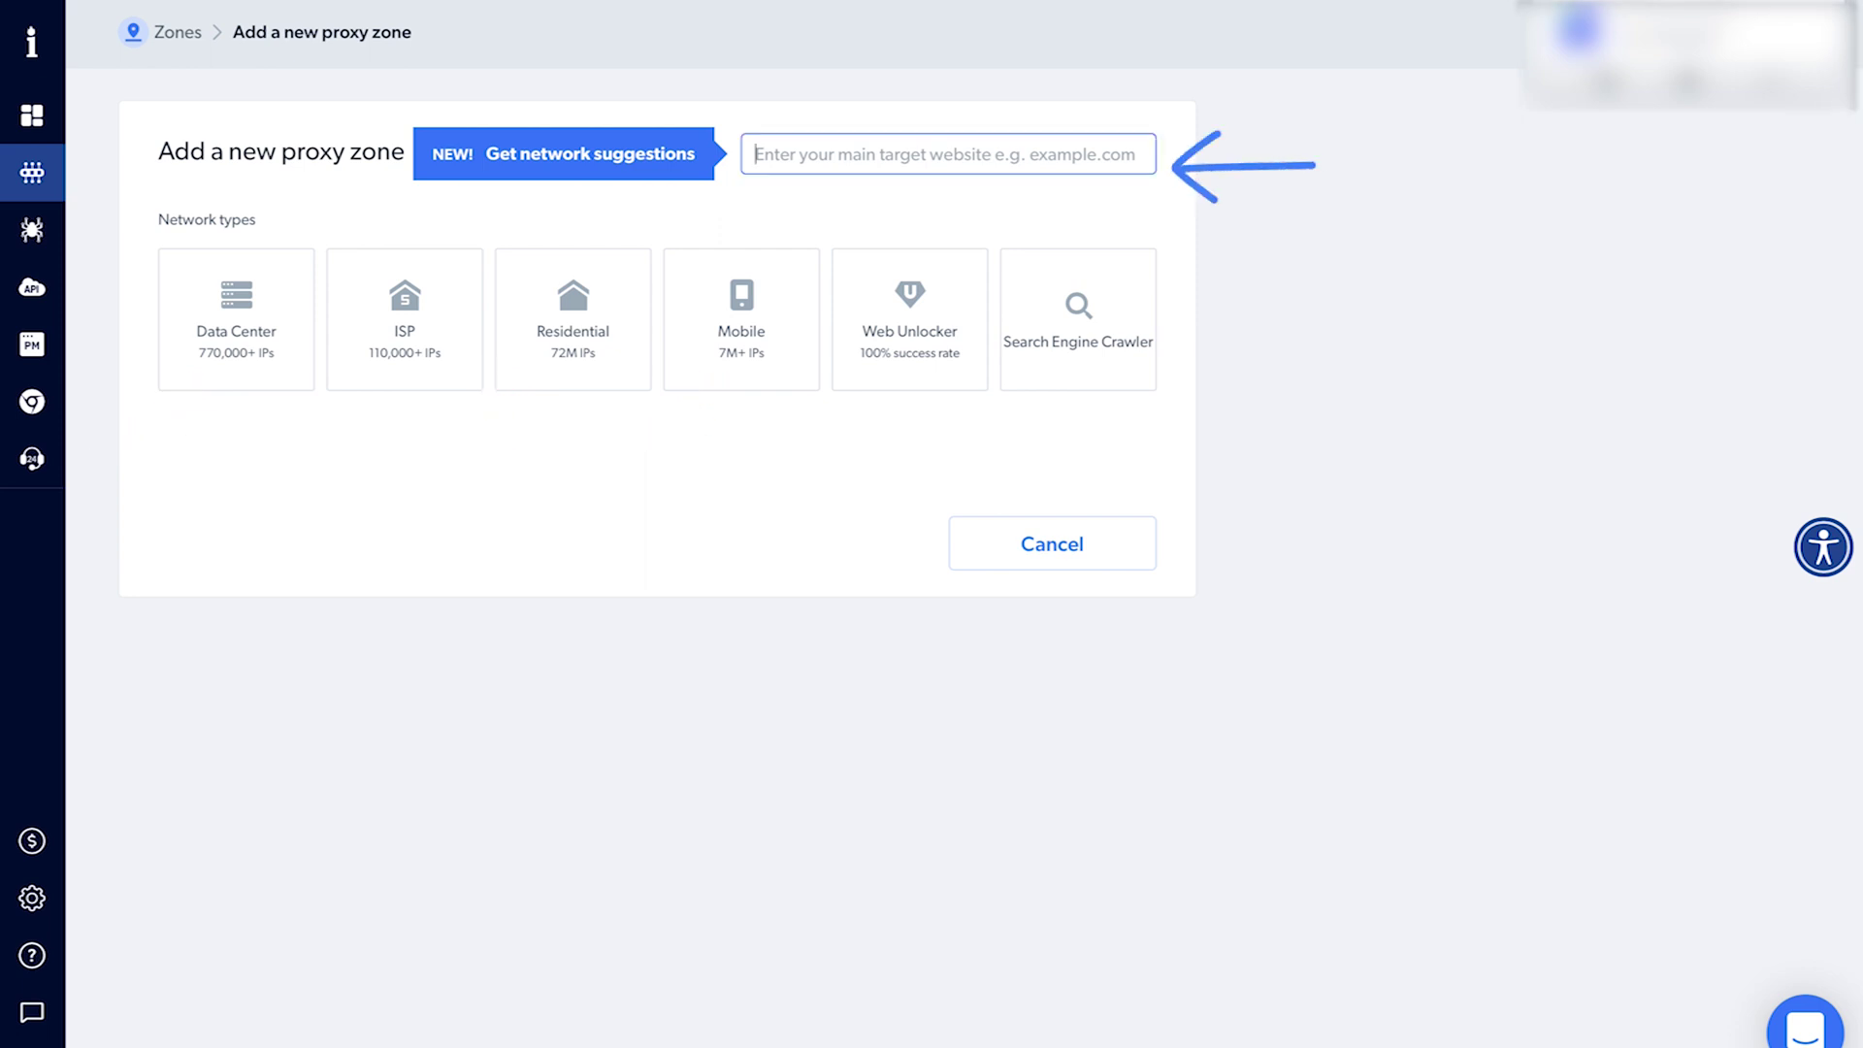
pyautogui.write('linkedin.com')
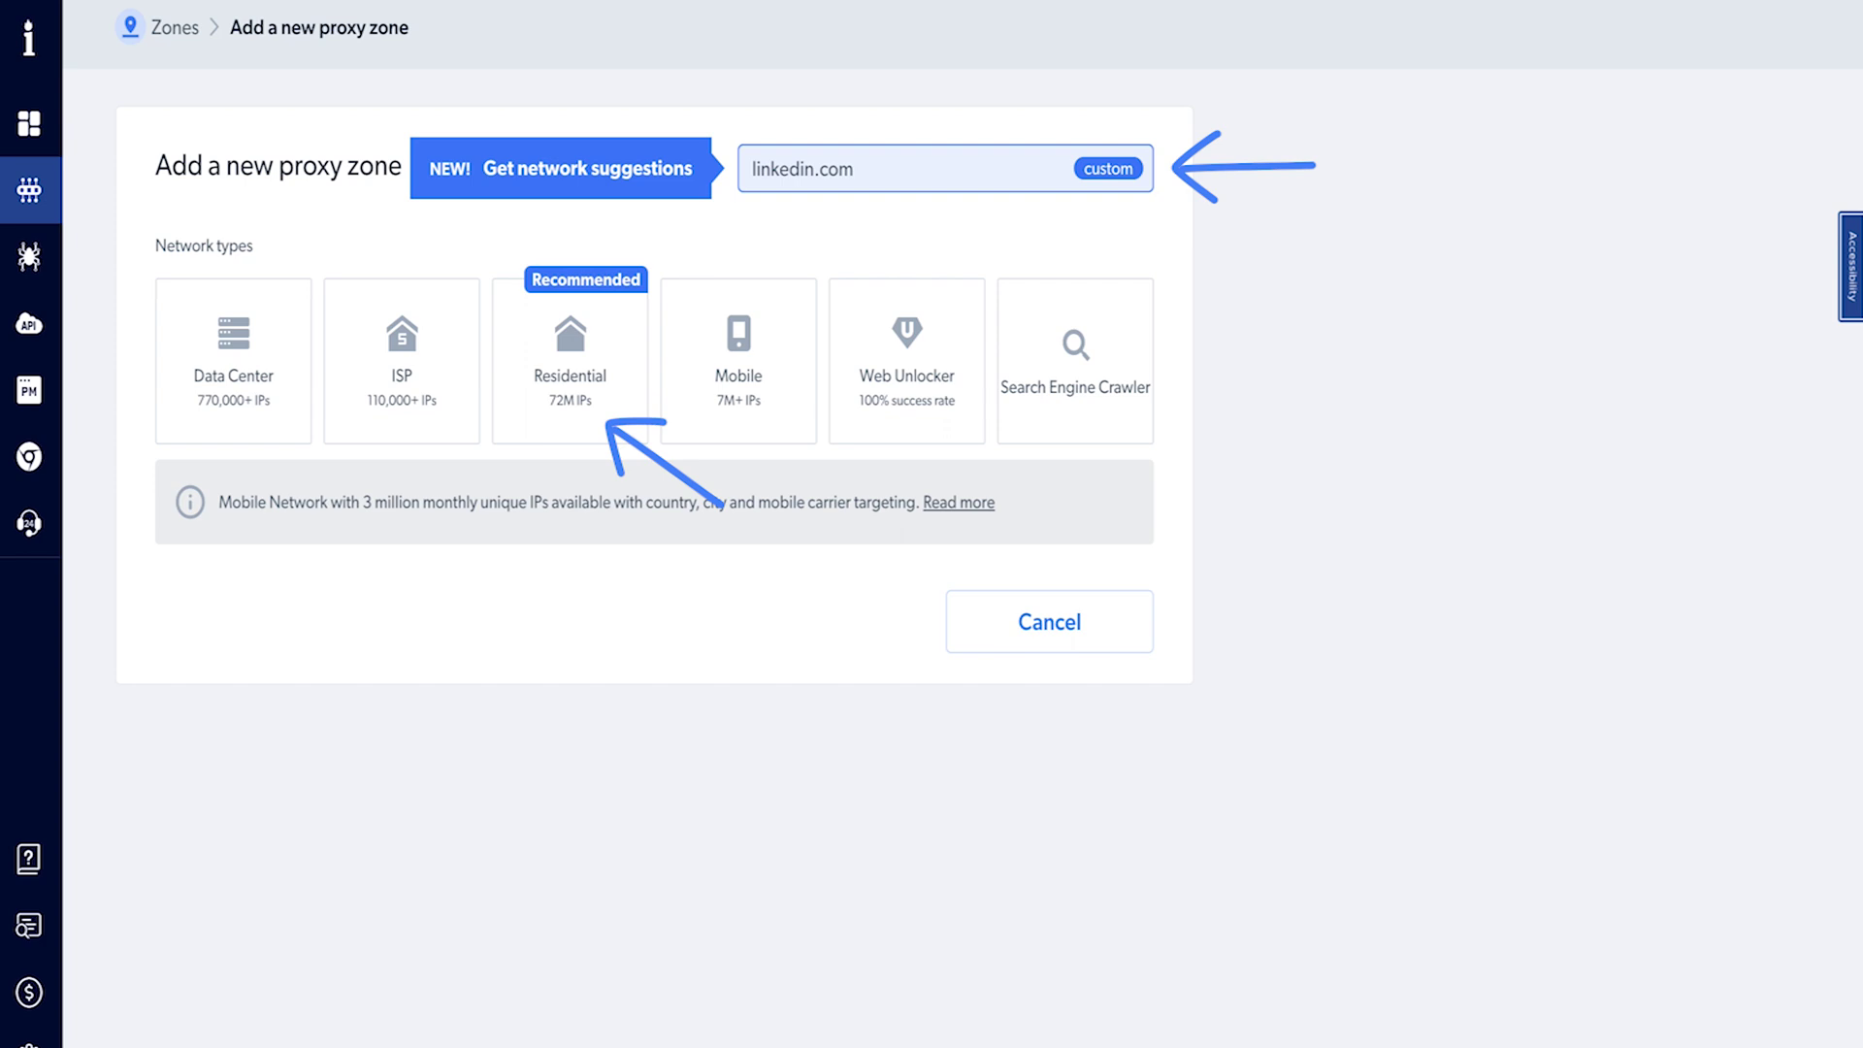
pyautogui.click(587, 415)
pyautogui.scroll(-3, 587, 415)
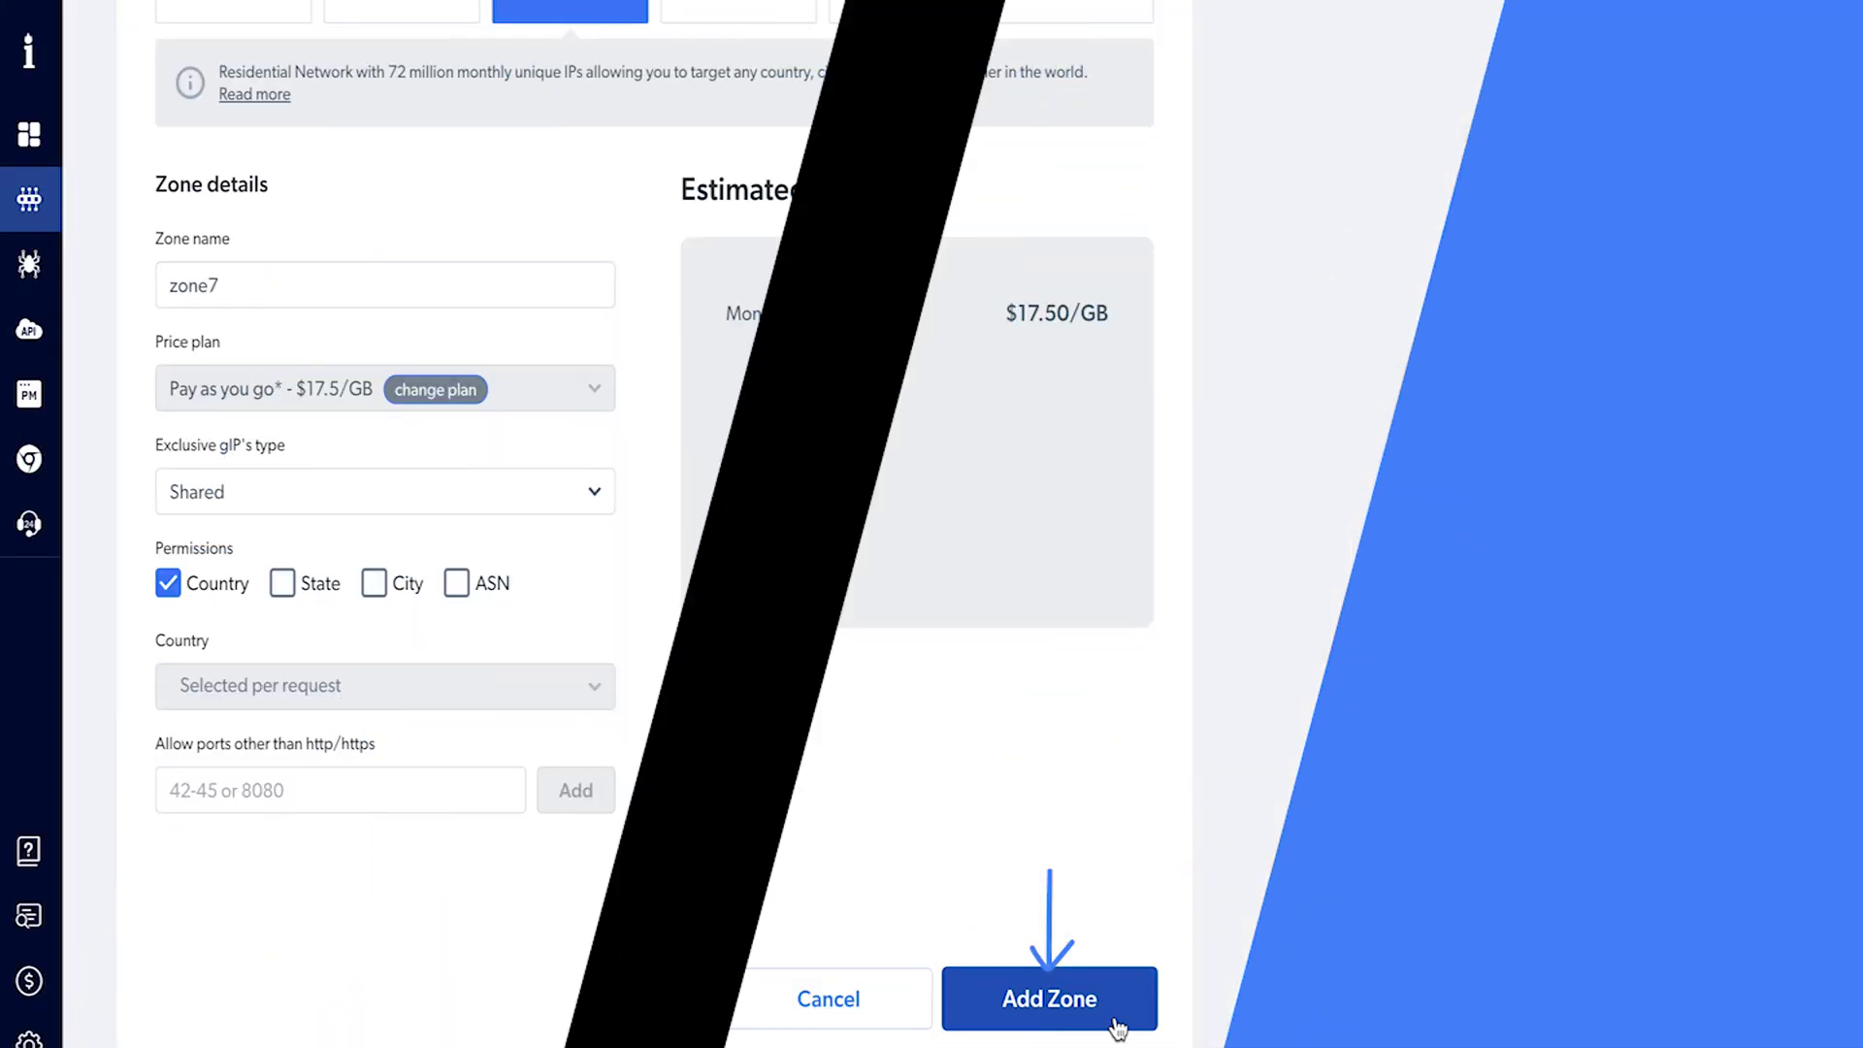
pyautogui.click(1115, 1017)
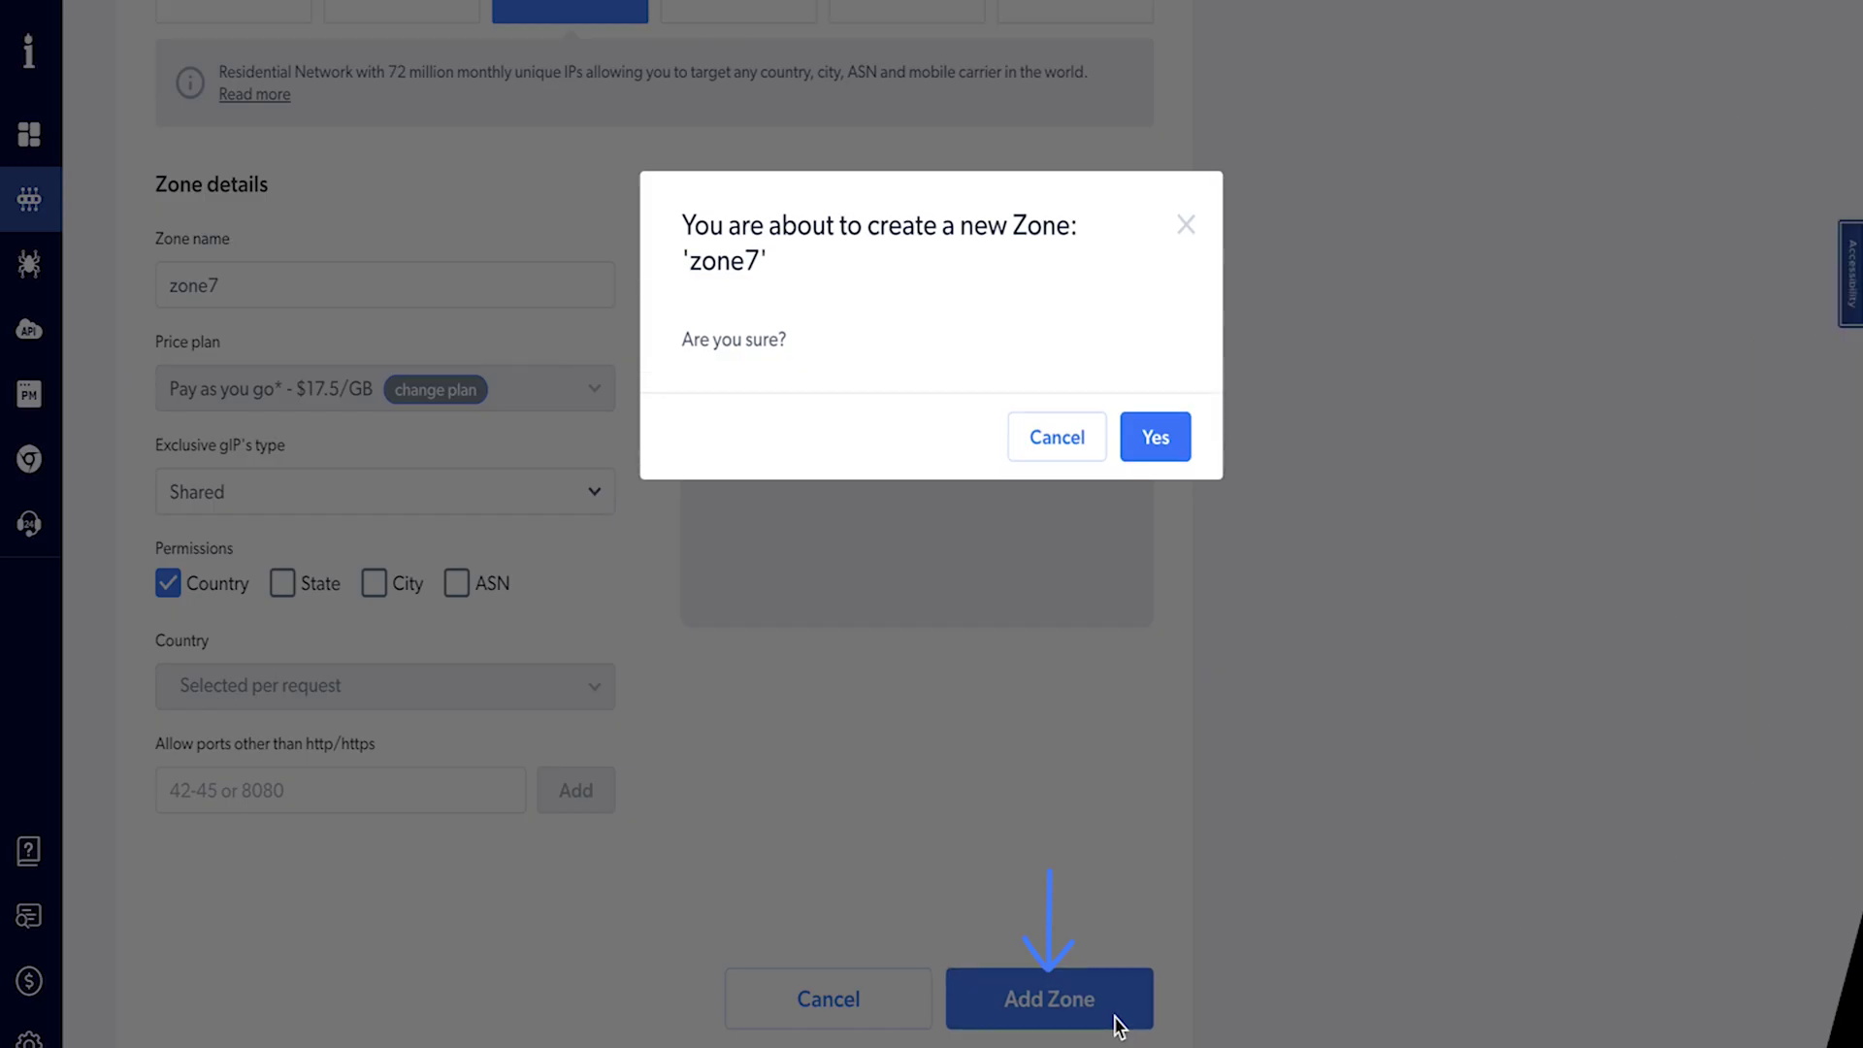
# Confirm zone7, view its settings, then open the static zone and scroll through its IP list.
pyautogui.click(1148, 437)
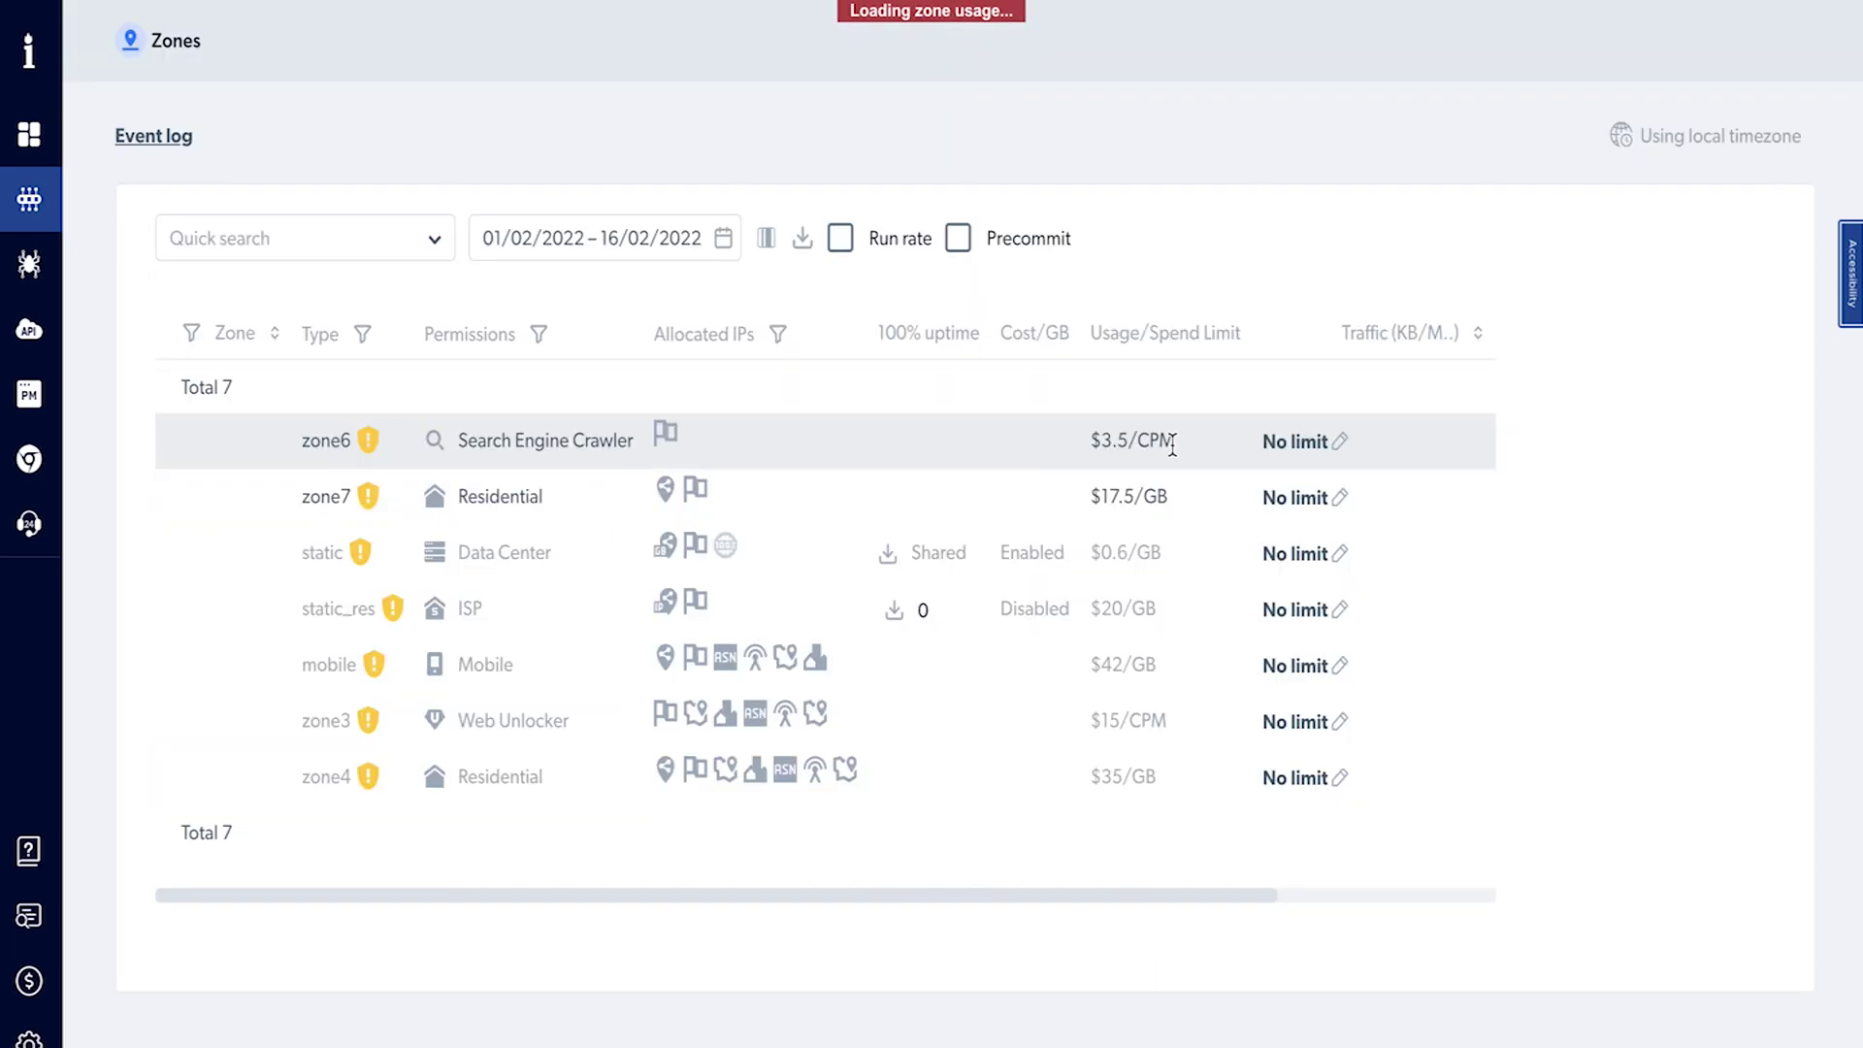
pyautogui.moveTo(191, 506)
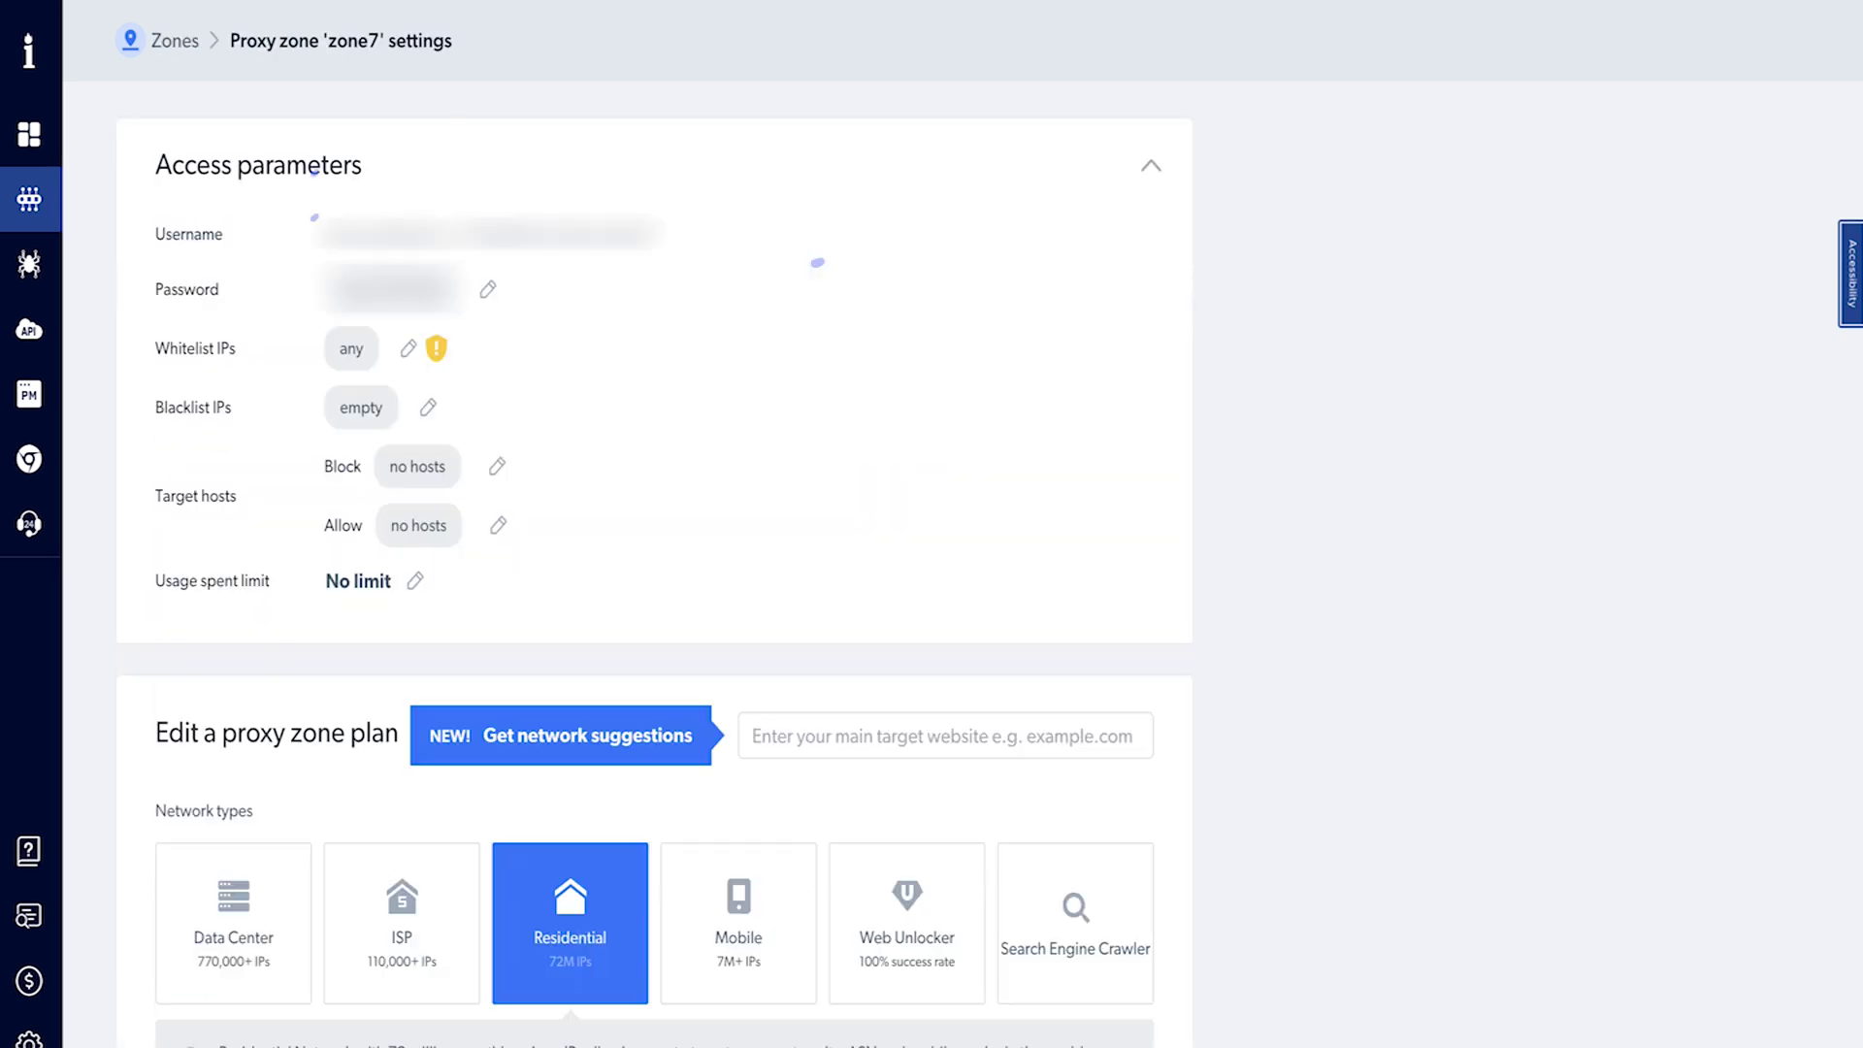
pyautogui.click(191, 502)
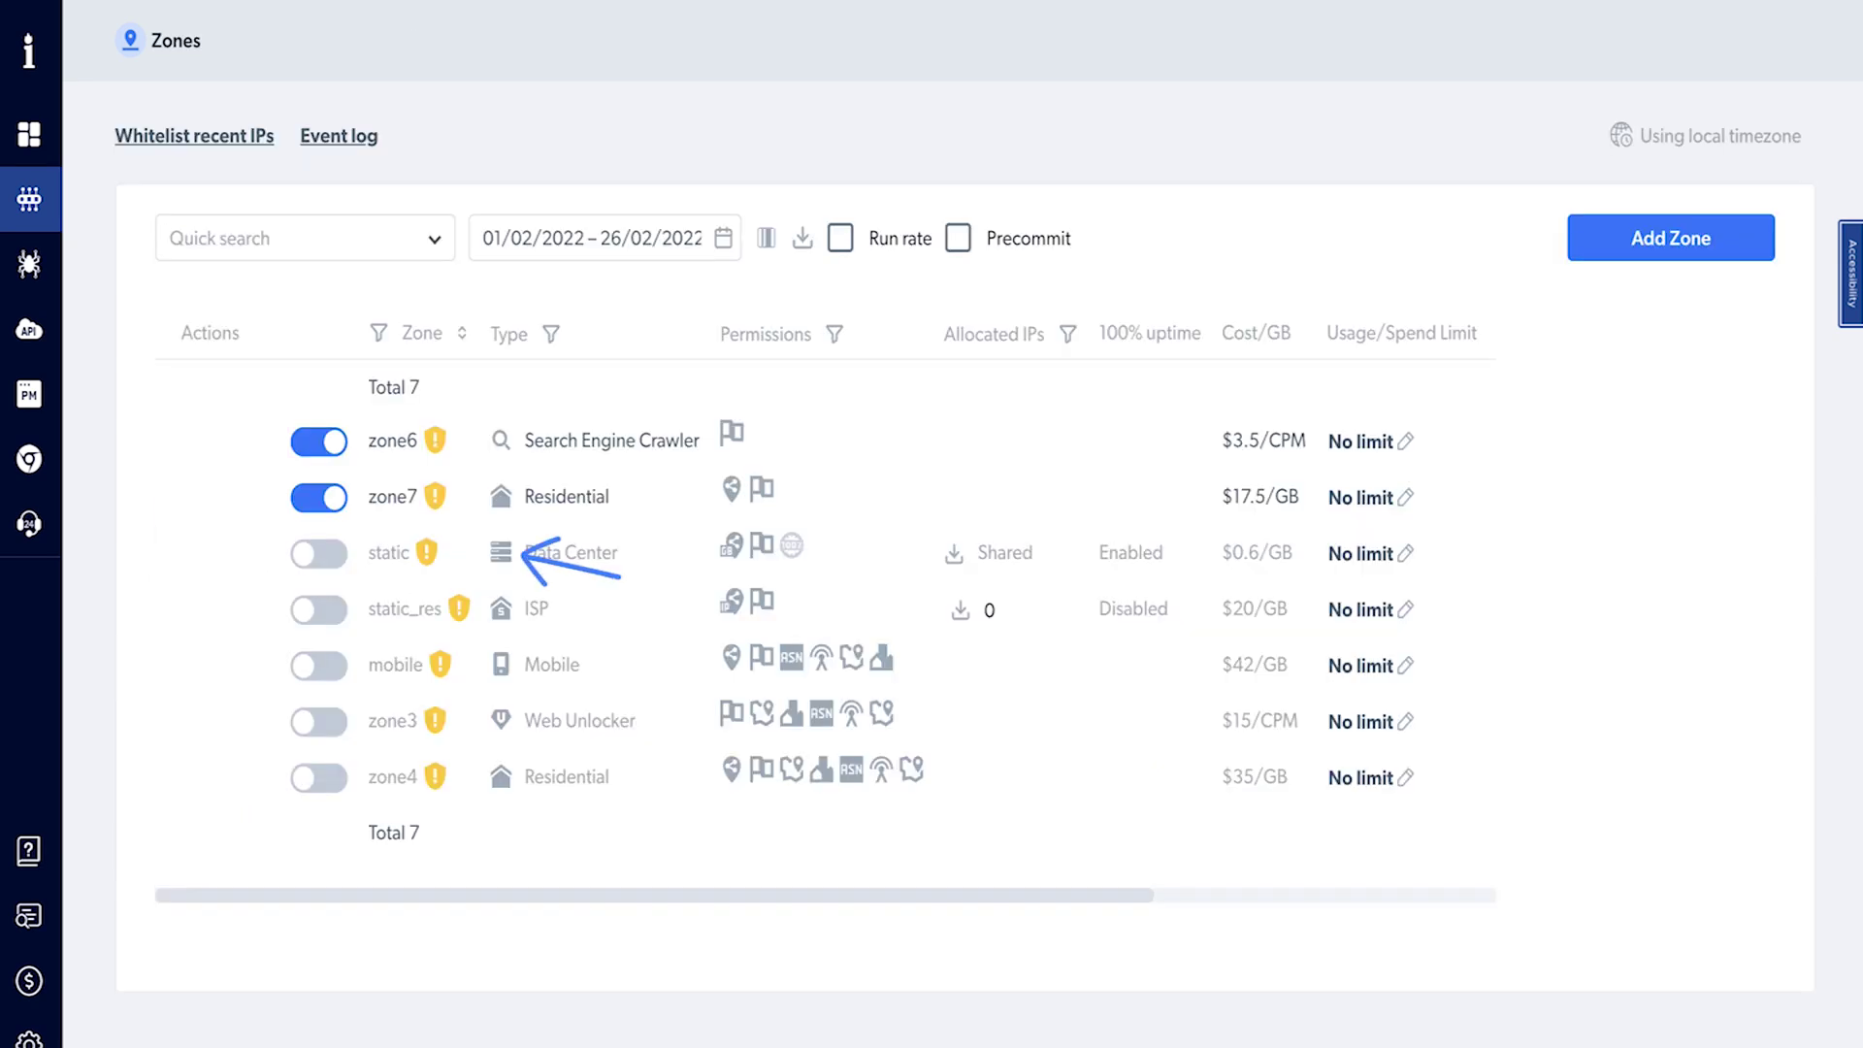
pyautogui.click(191, 549)
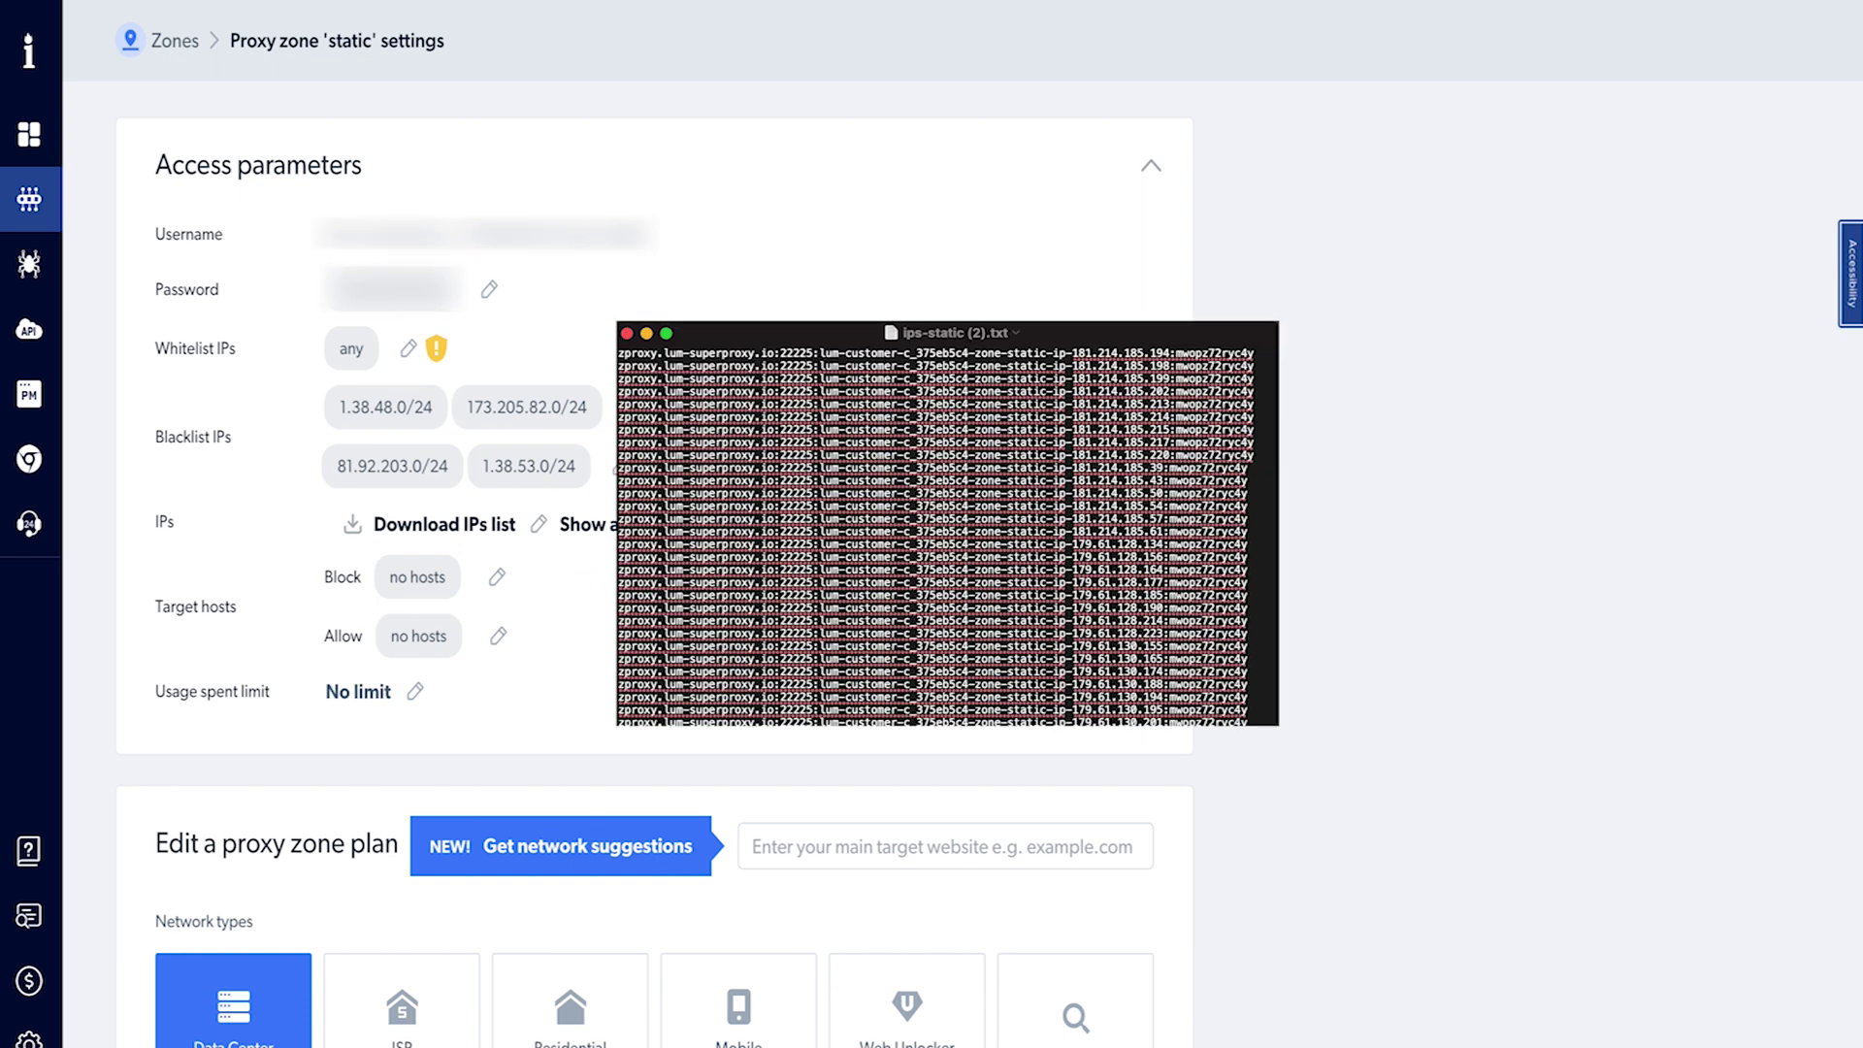
pyautogui.scroll(-20, 1397, 609)
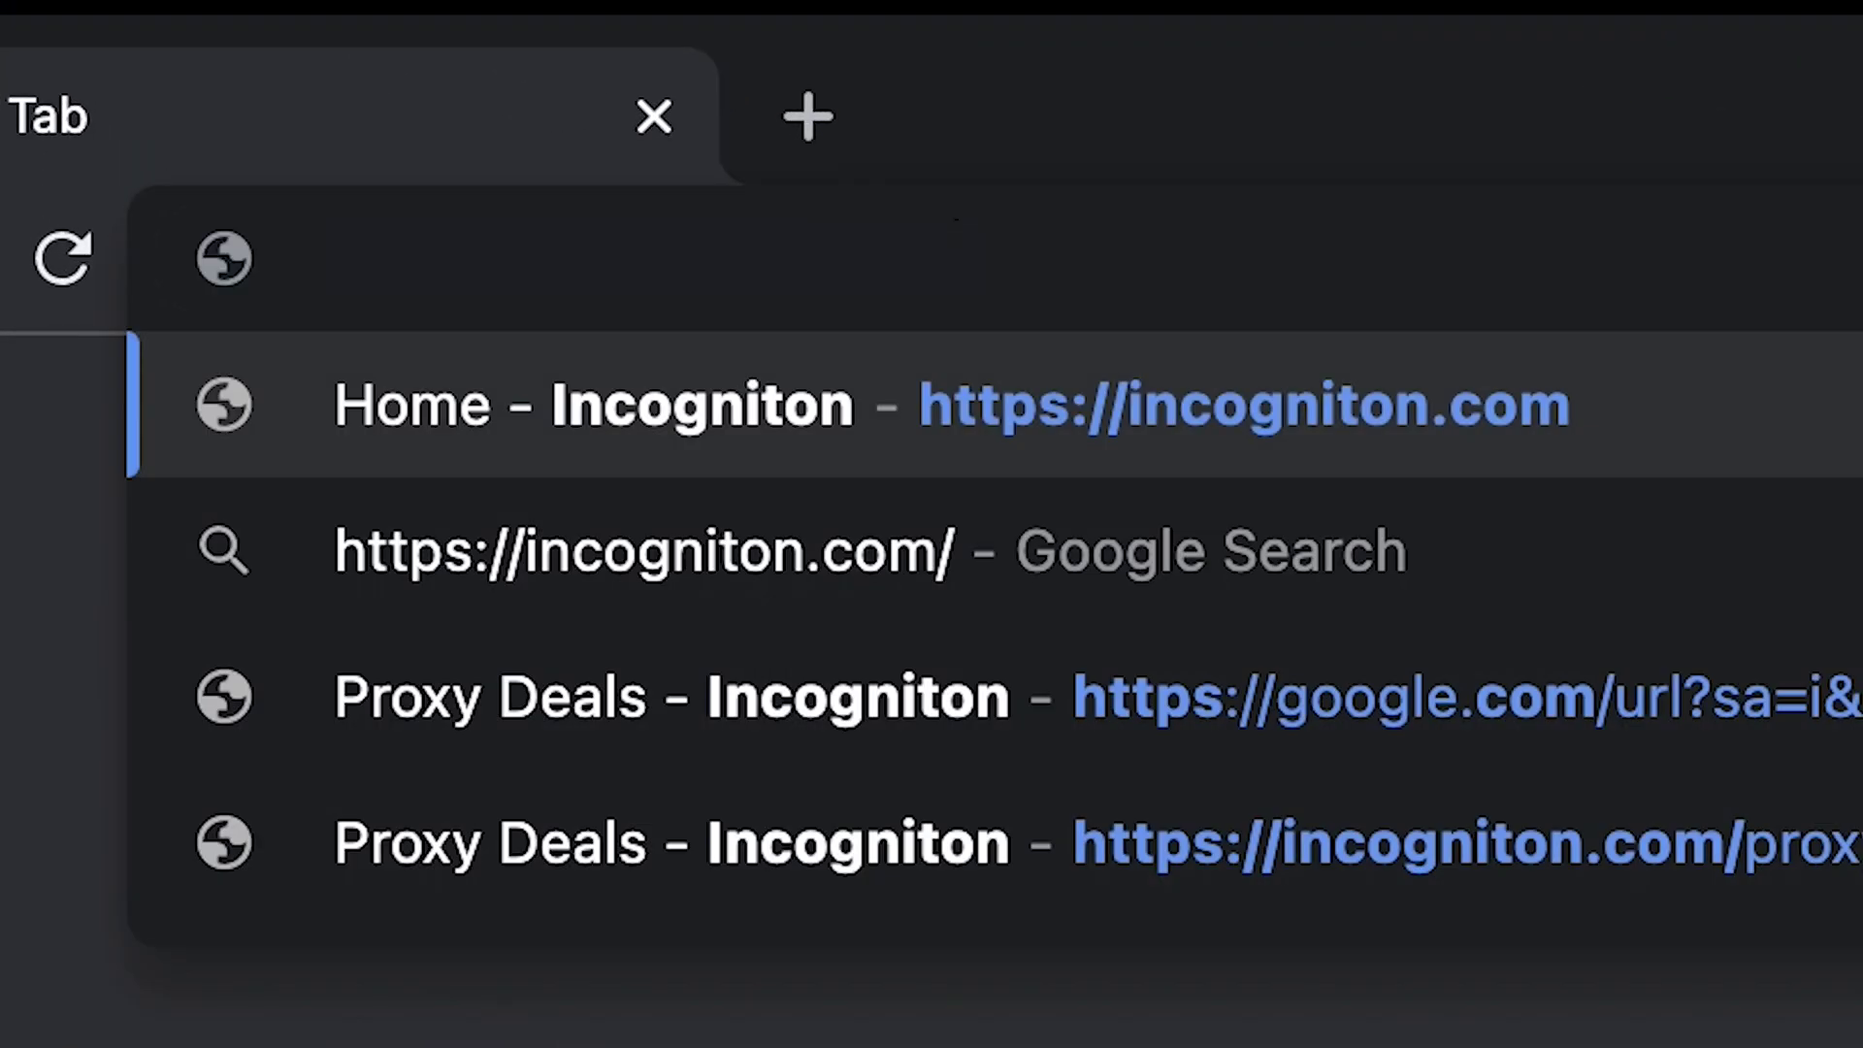
pyautogui.write('https://incogniton.com')
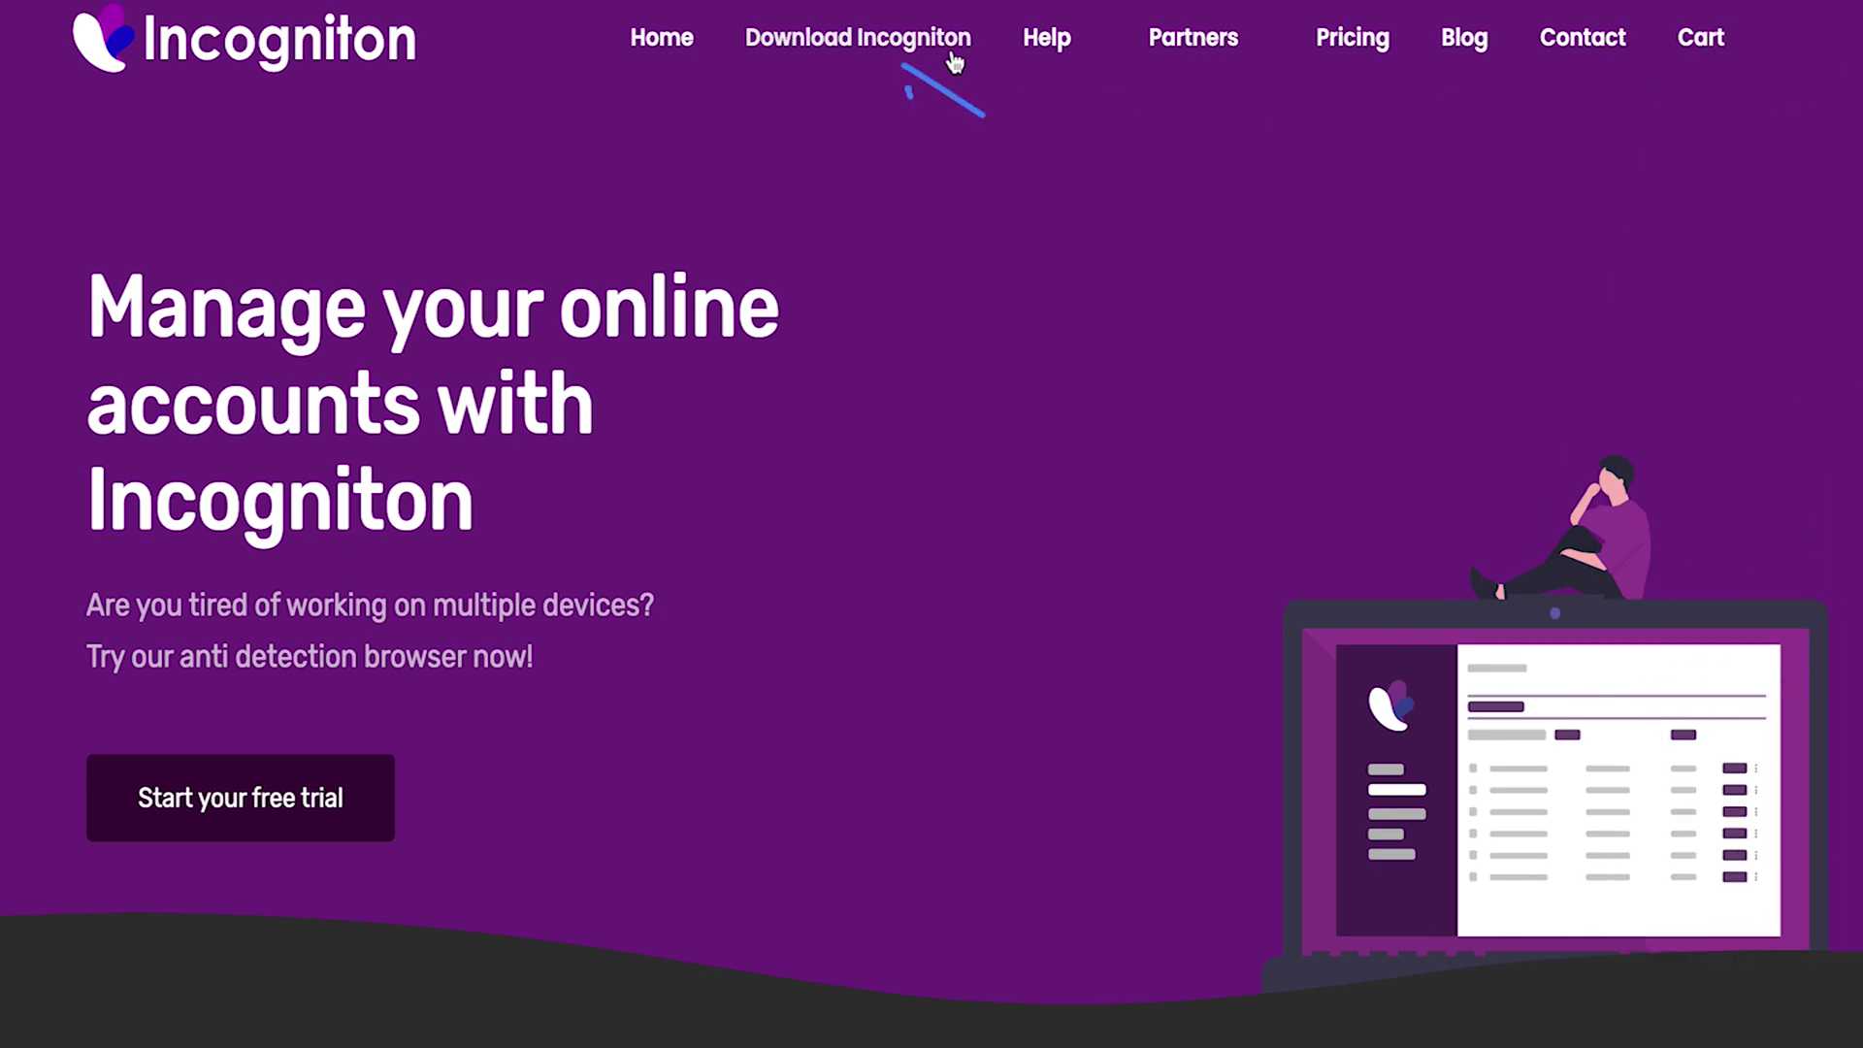
pyautogui.click(959, 64)
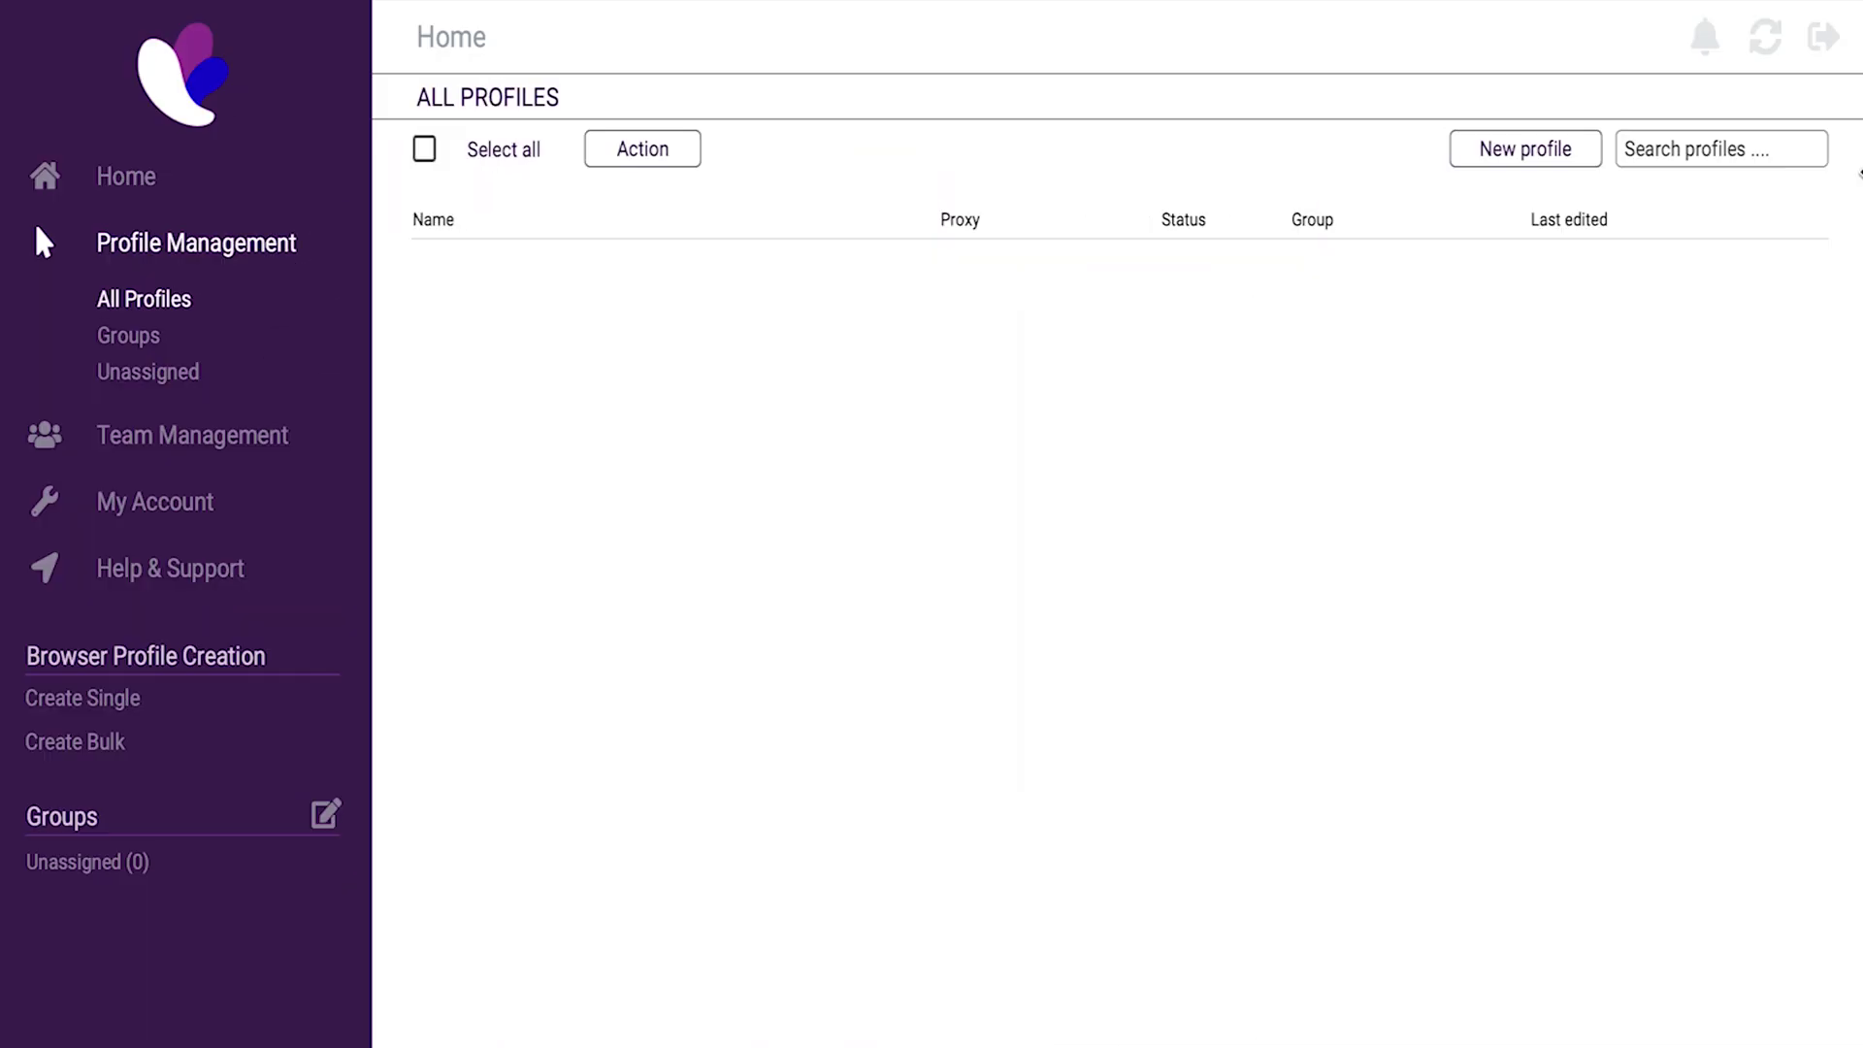
# Start a new browser profile and set its proxy connection type to HTTP proxy.
pyautogui.click(1567, 160)
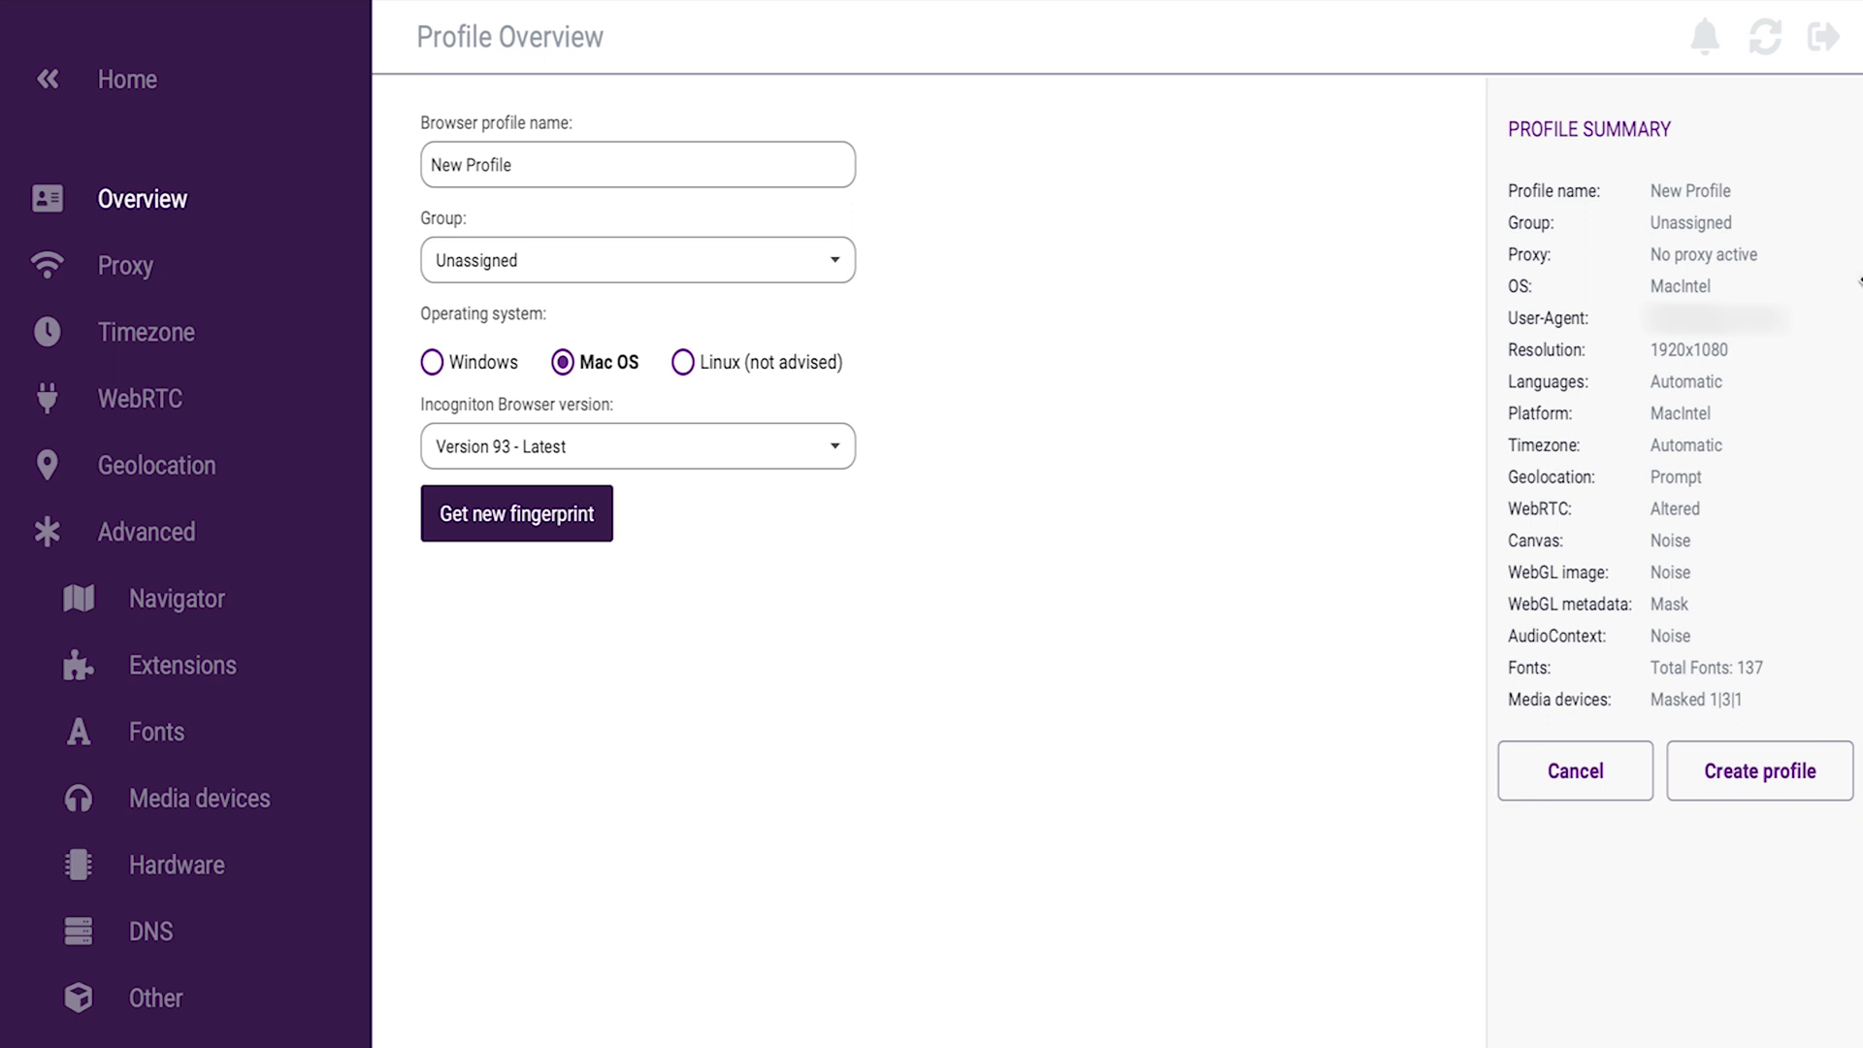
pyautogui.click(132, 279)
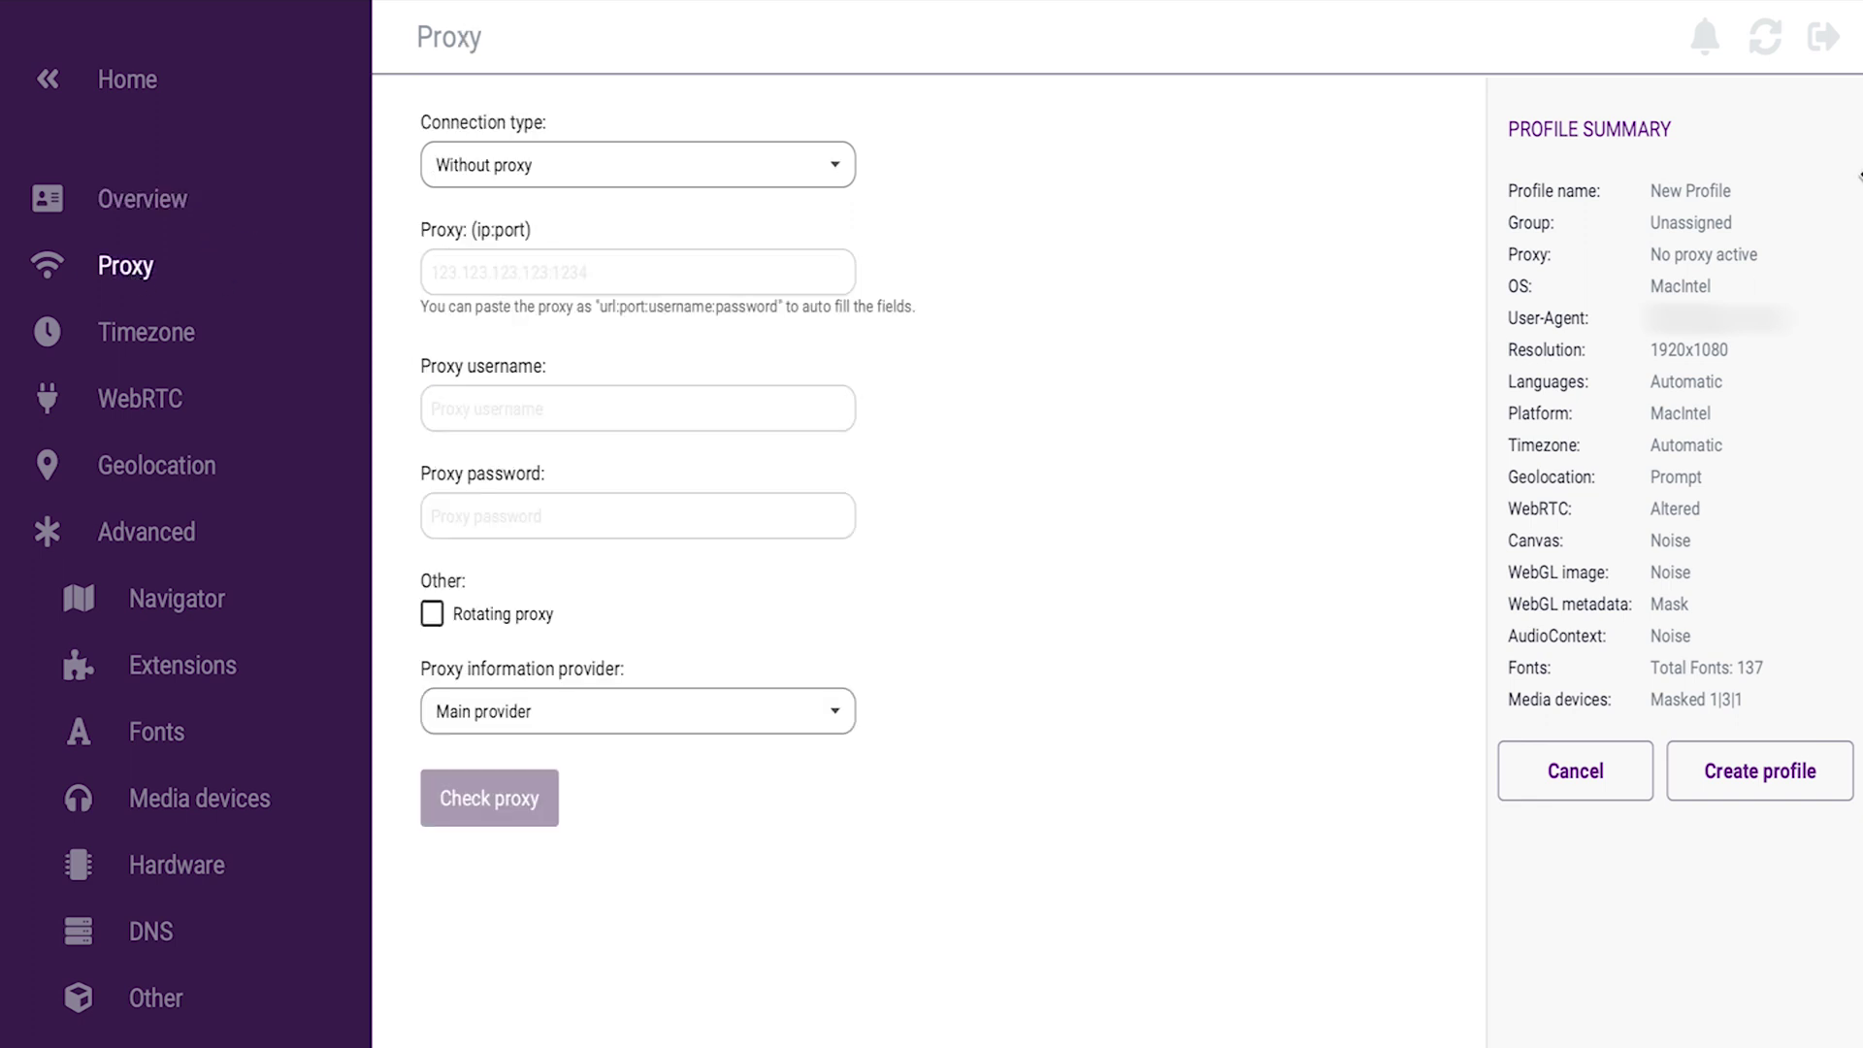
pyautogui.click(847, 167)
pyautogui.click(713, 257)
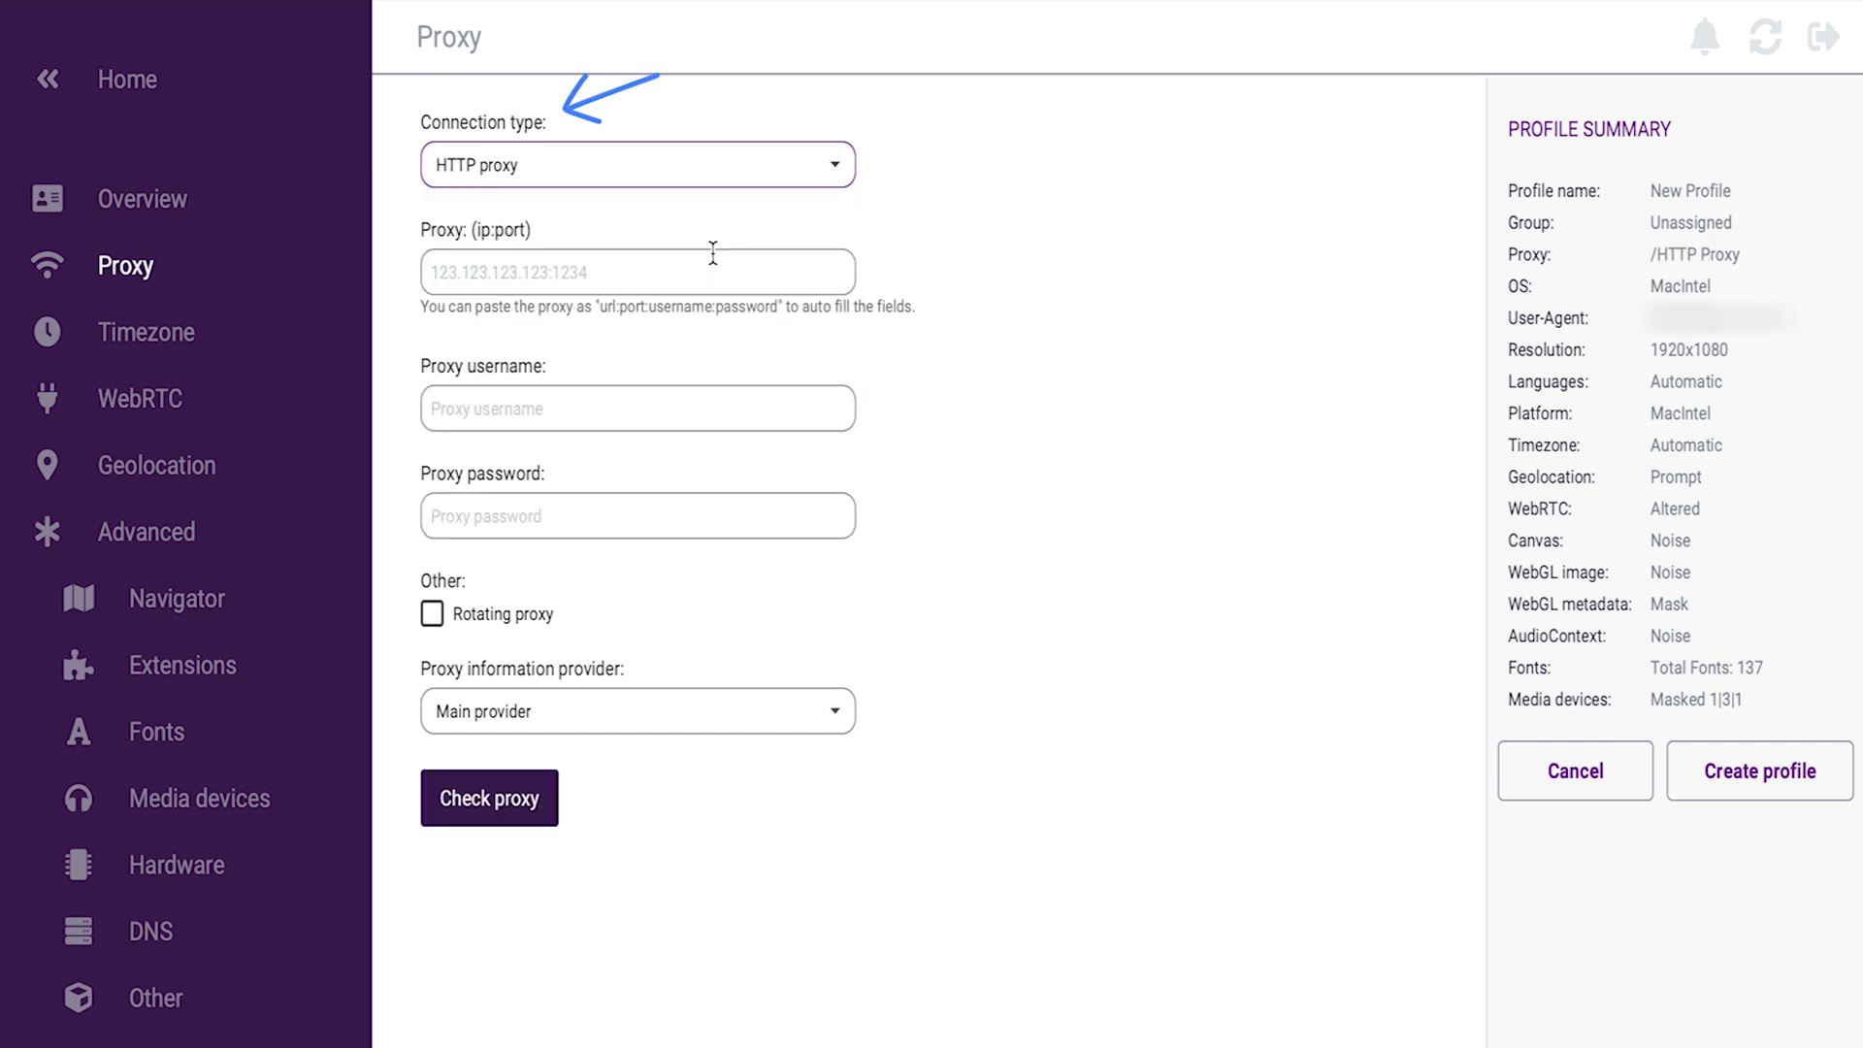
pyautogui.click(713, 255)
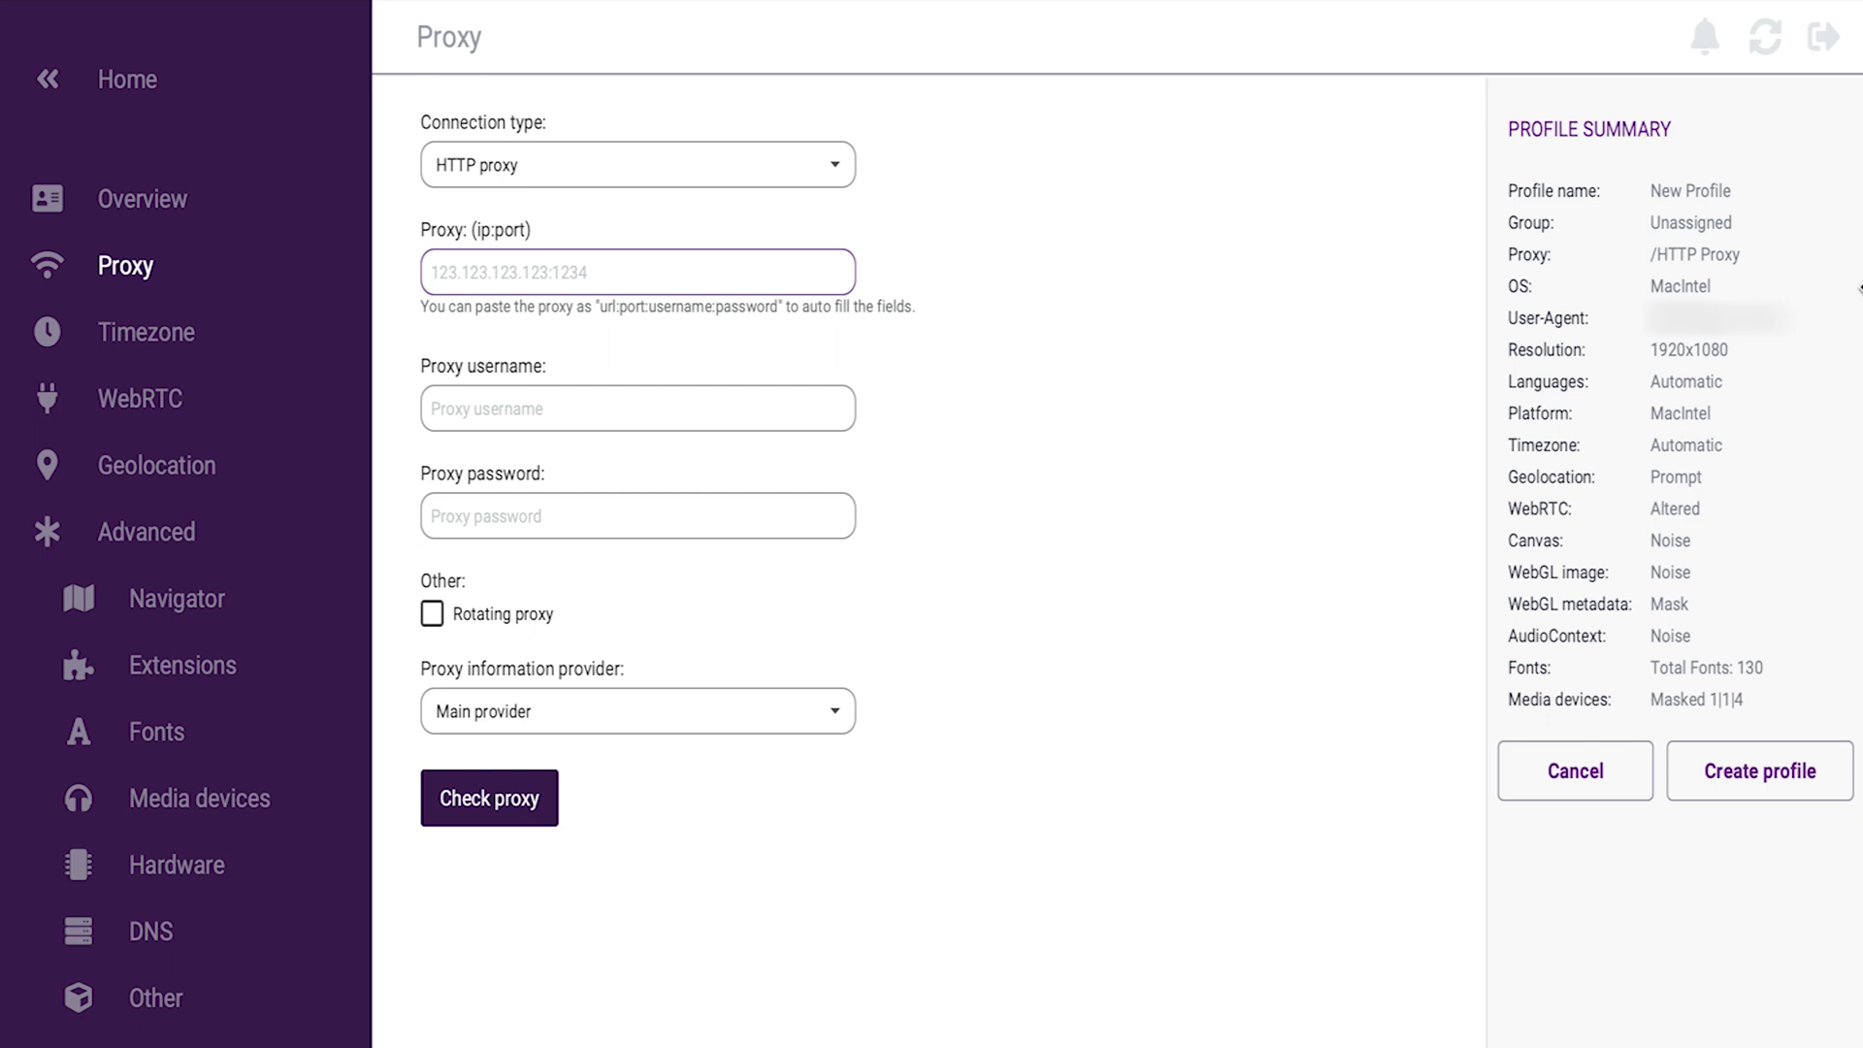
# Enter zproxy.lum-superproxy.io:22225 as the profile's proxy address.
pyautogui.hotkey('ctrl', 'v')
pyautogui.write('y.lu')
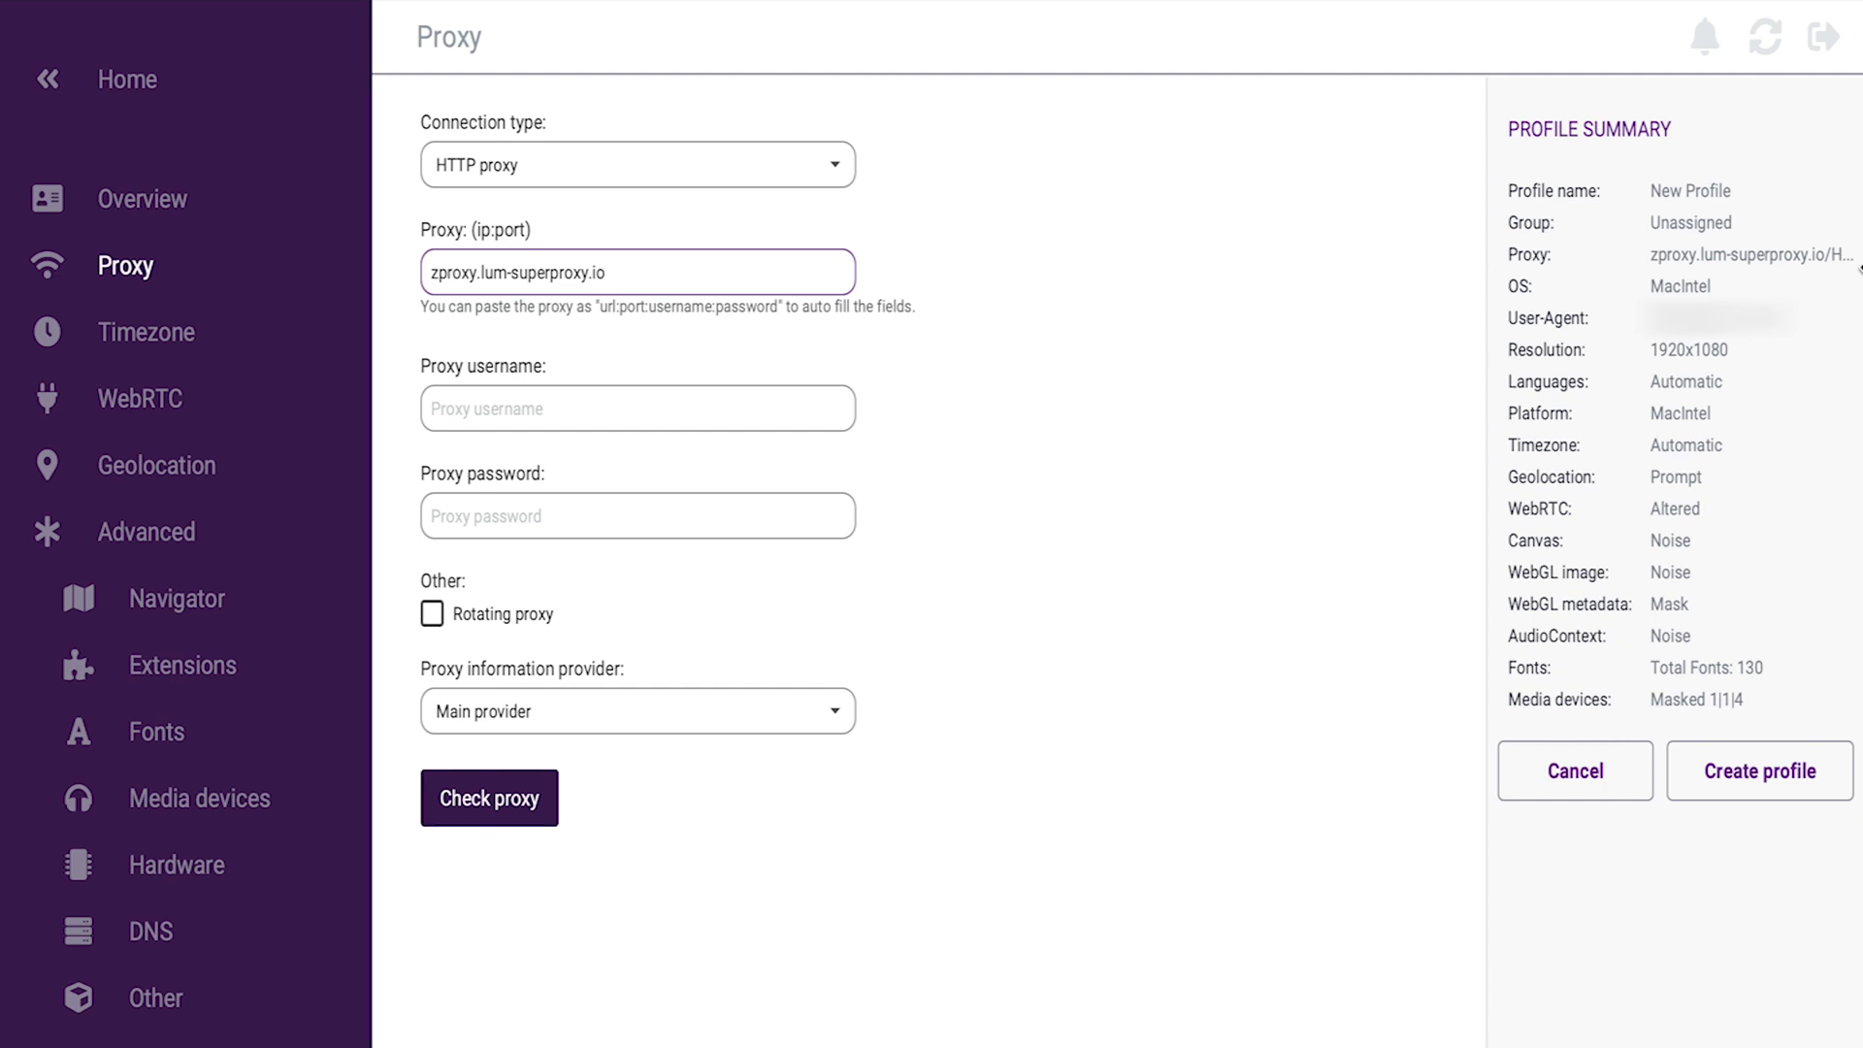
pyautogui.write(':22225')
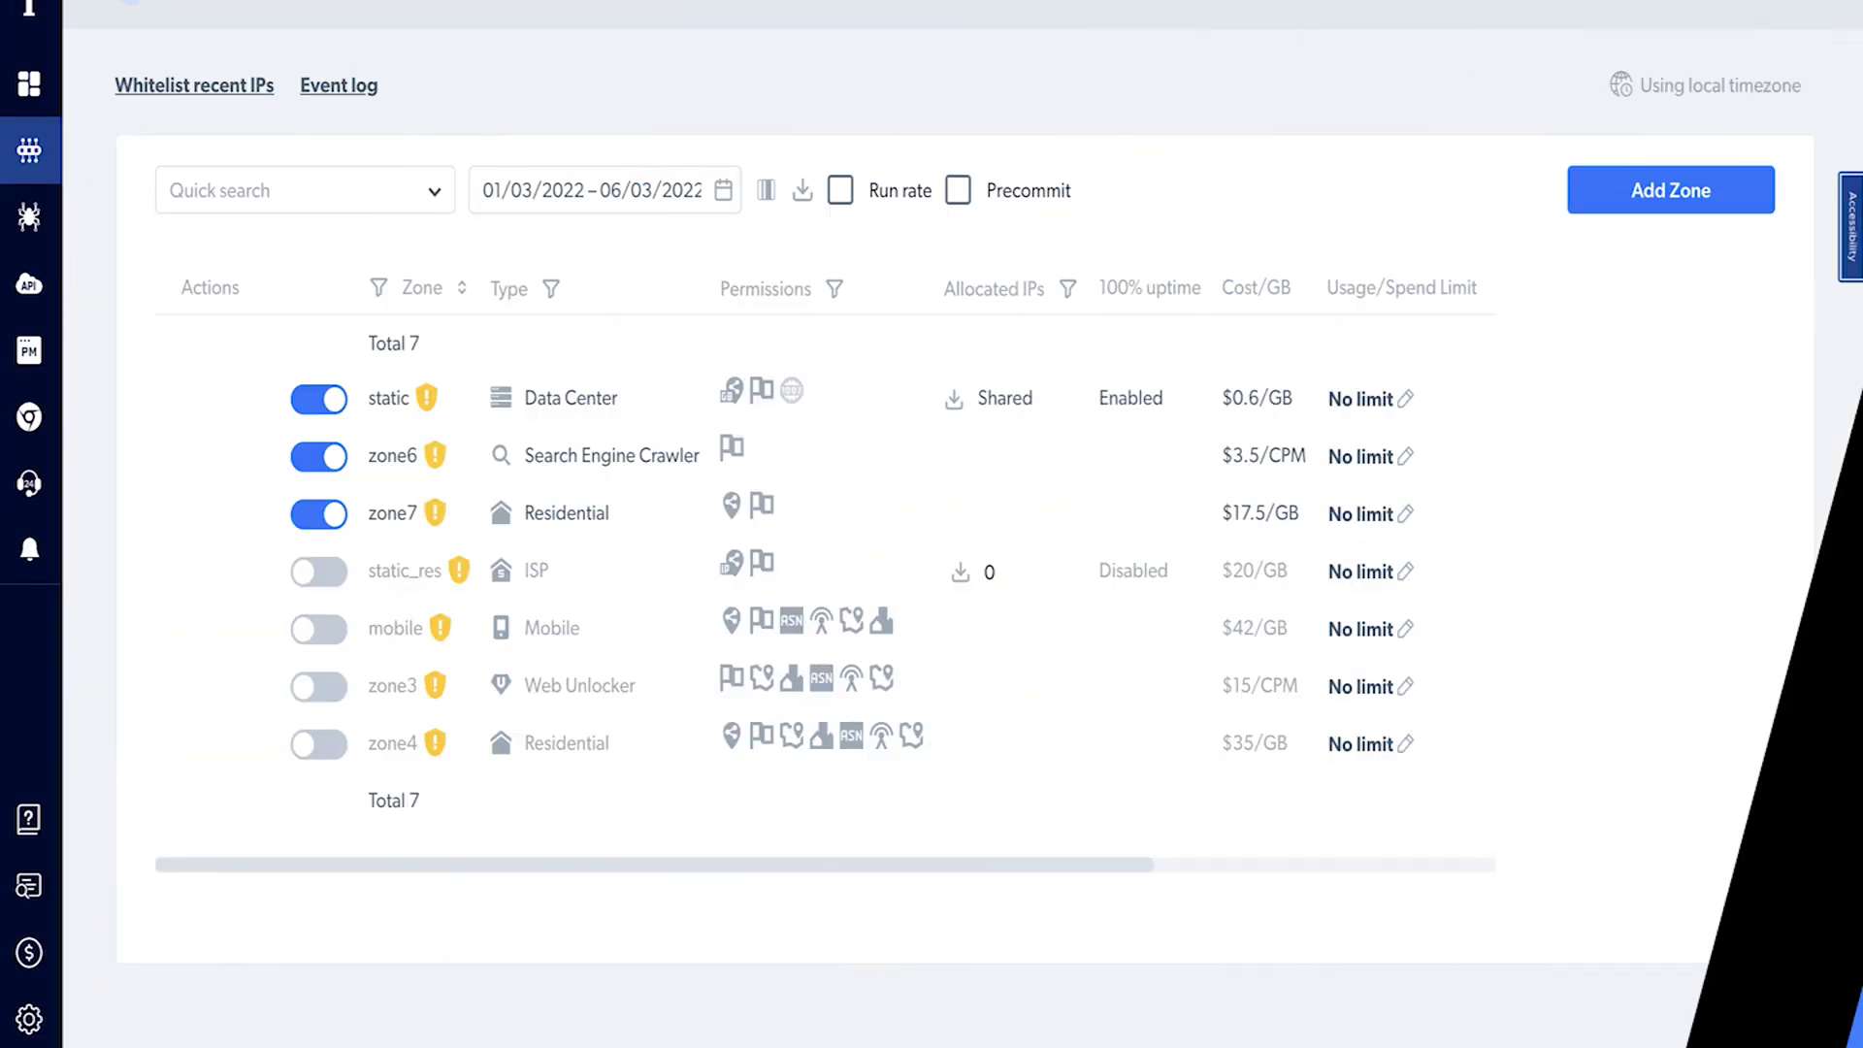
# Open the zone7 Residential zone's settings to view its access parameters.
pyautogui.click(196, 519)
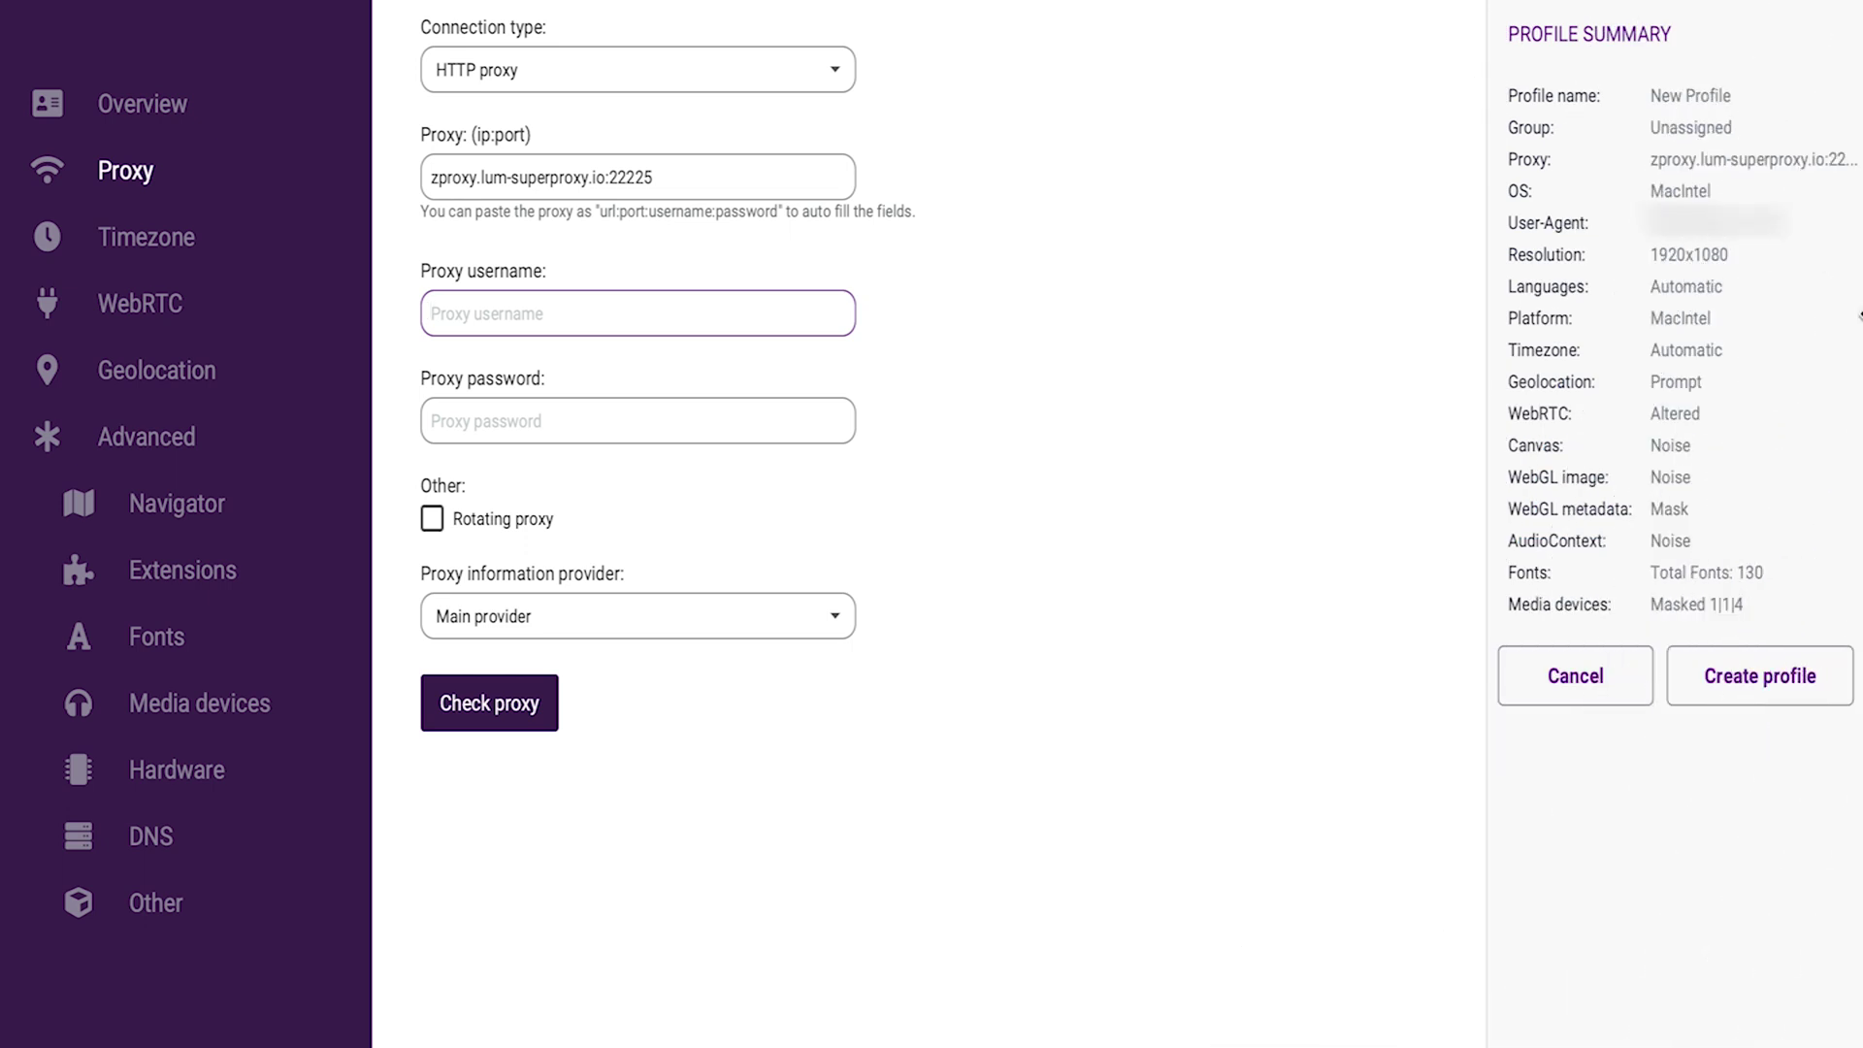
# Fill in the zone7 proxy username and password, check the proxy, and create the profile.
pyautogui.hotkey('ctrl', 'v')
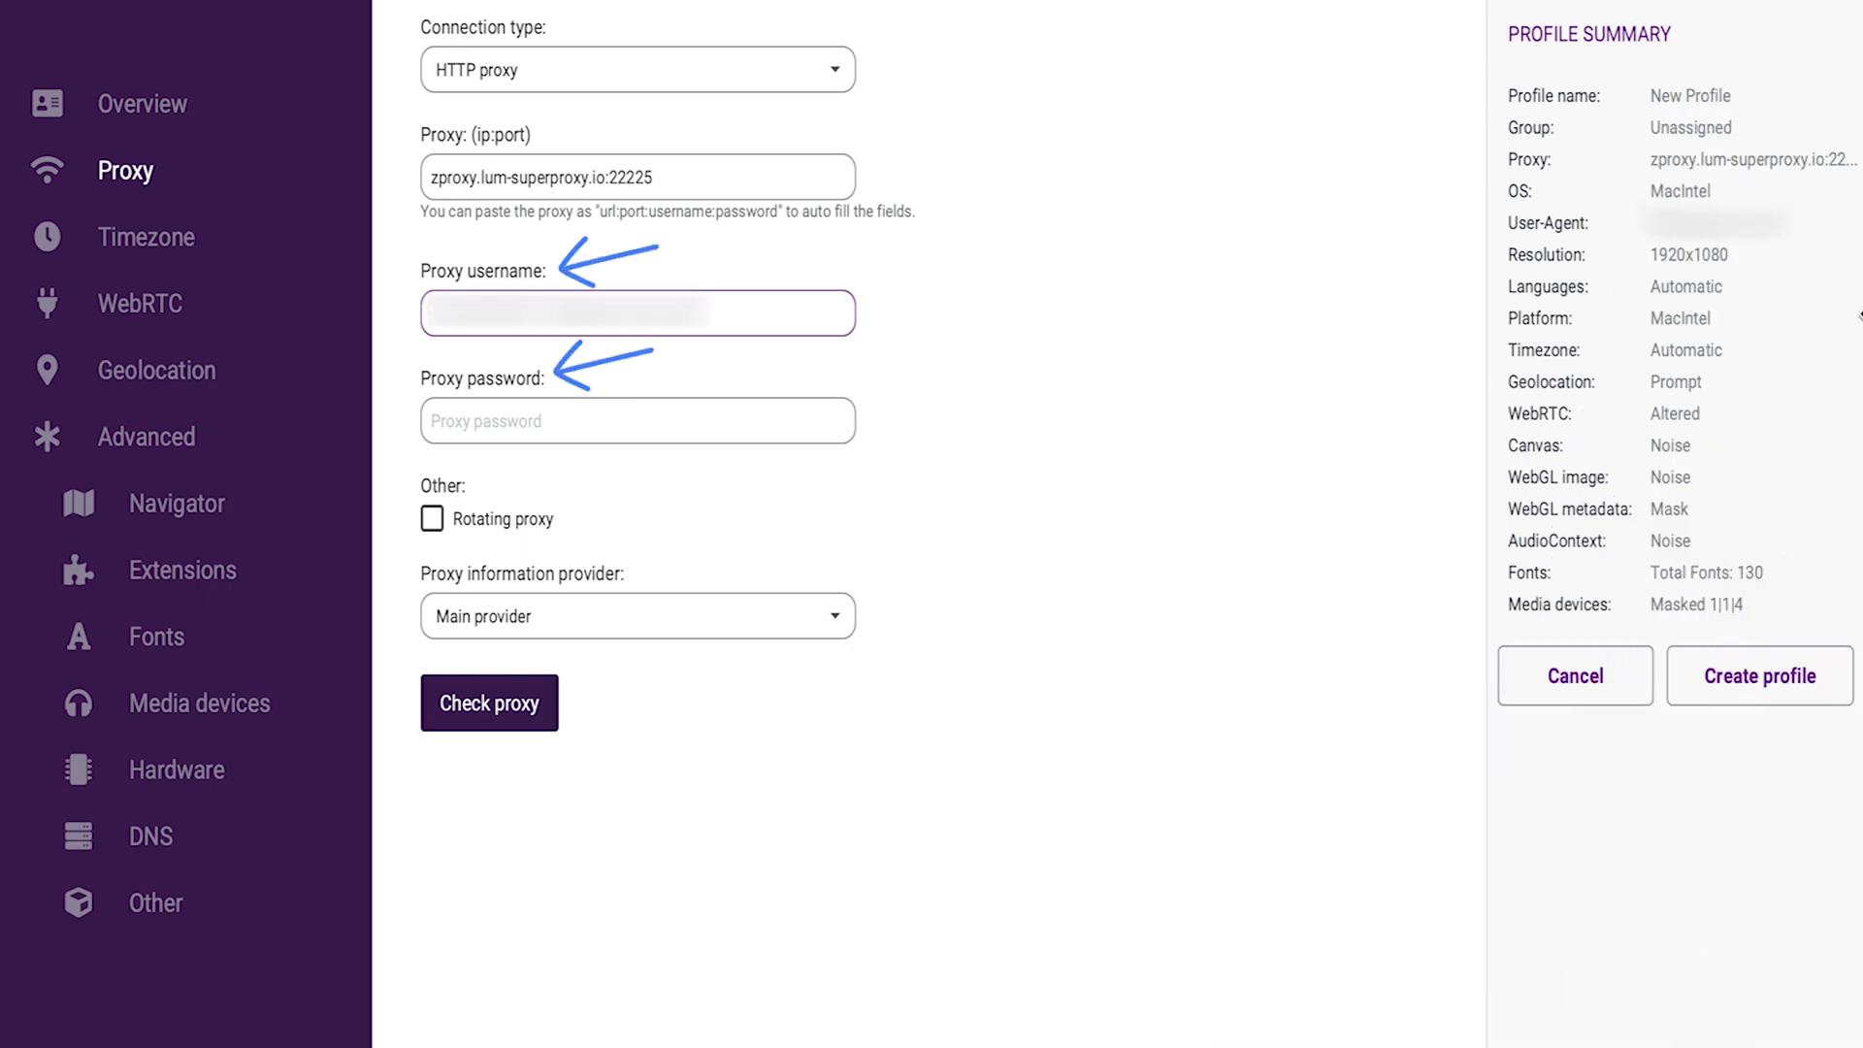
pyautogui.click(638, 420)
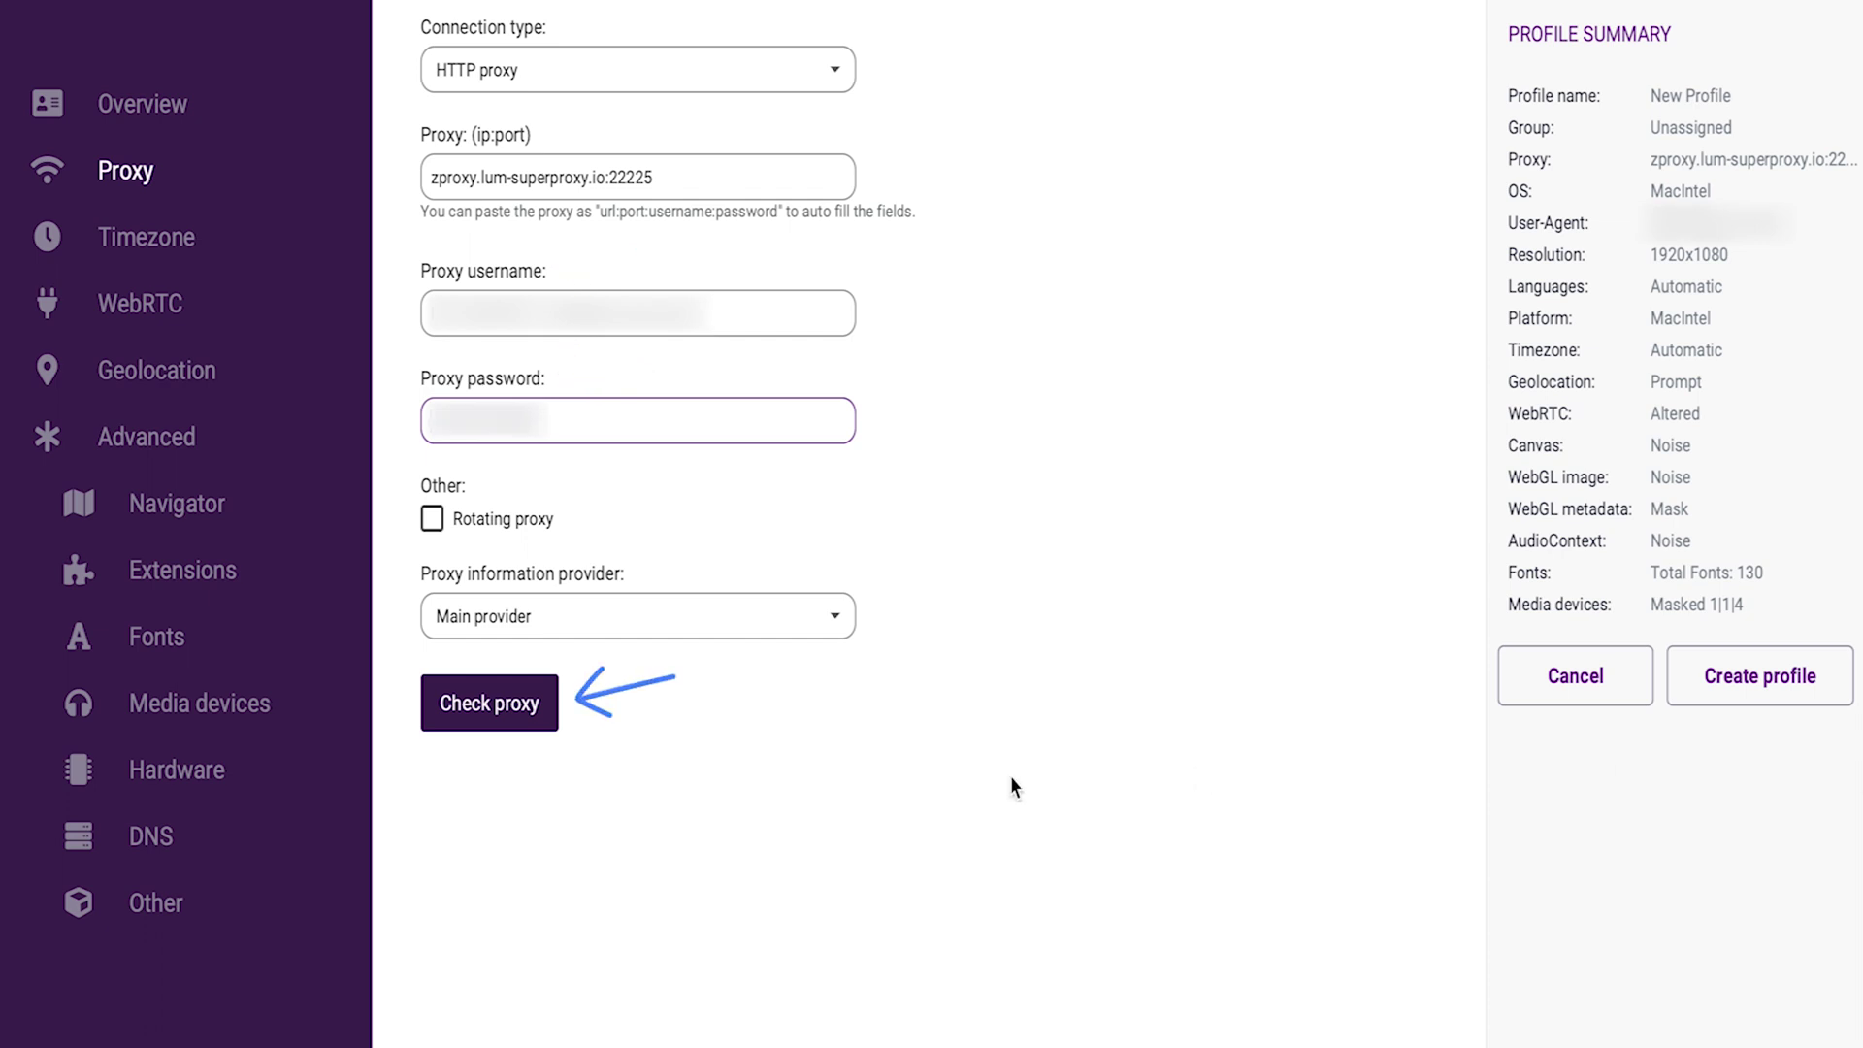
pyautogui.click(522, 732)
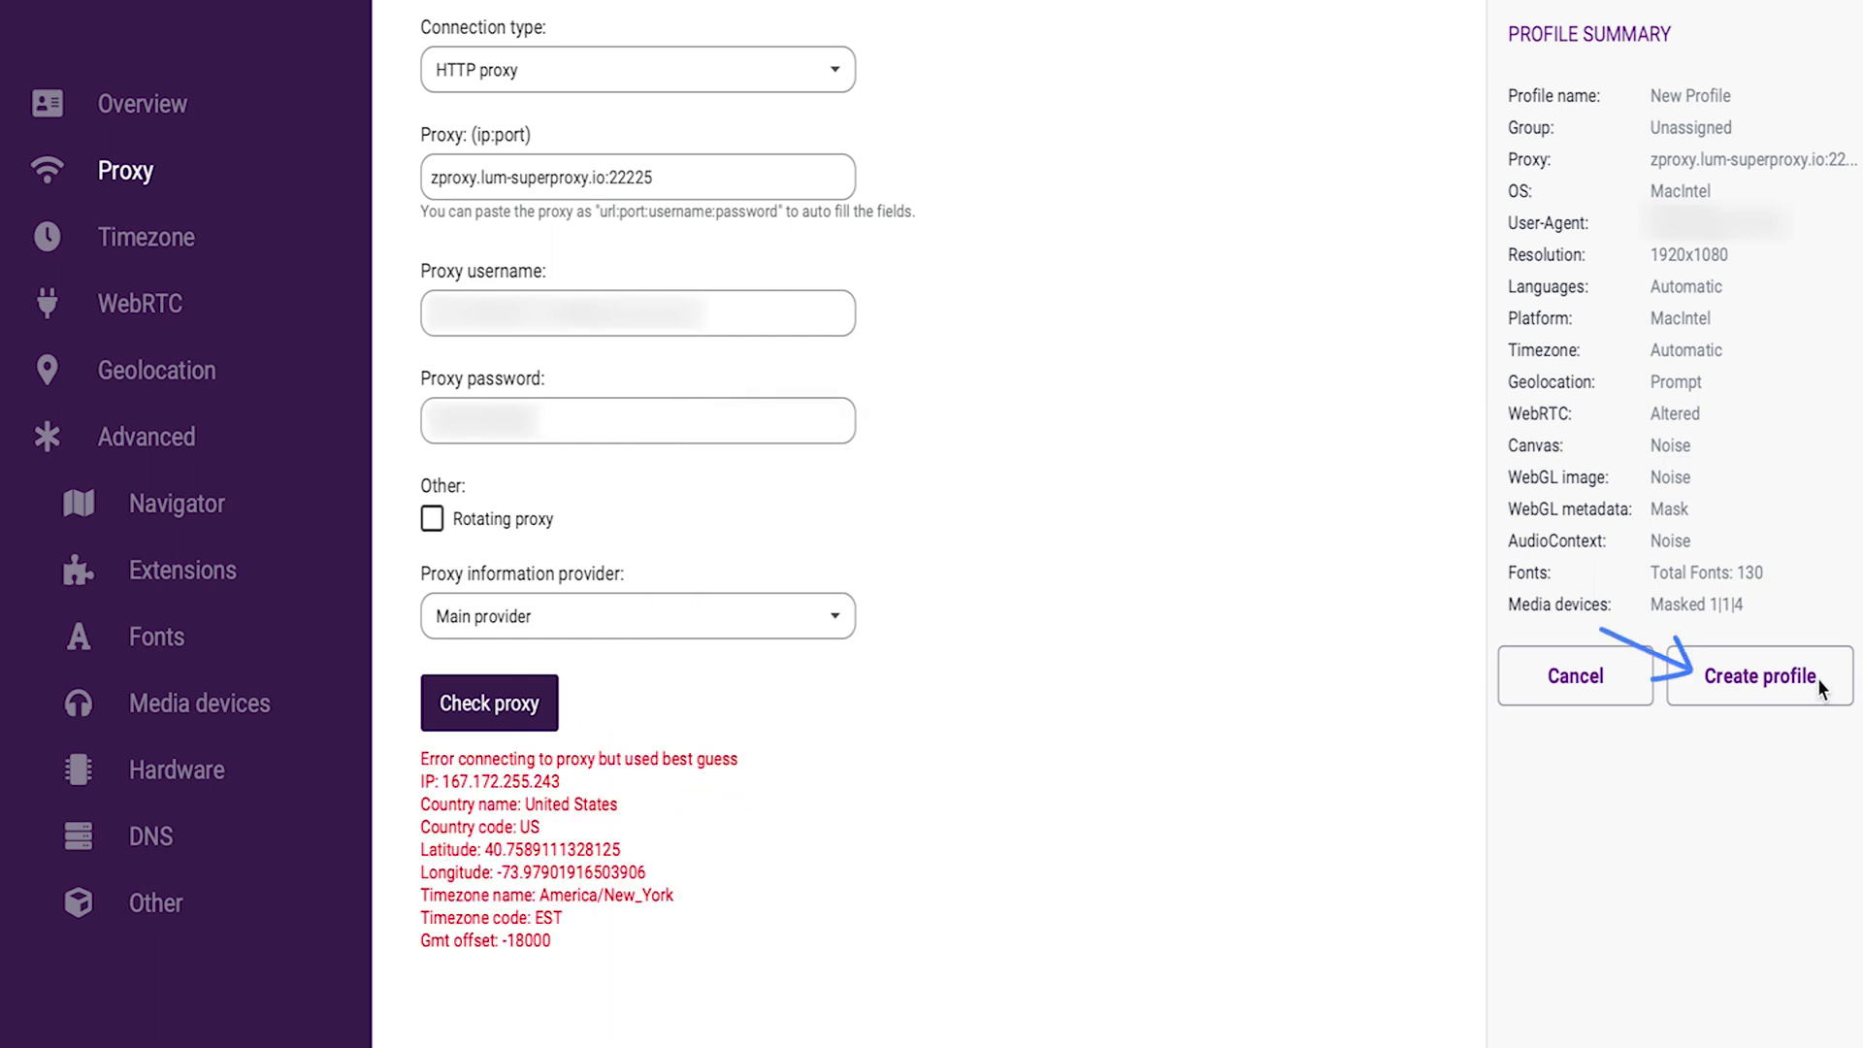
pyautogui.click(1718, 677)
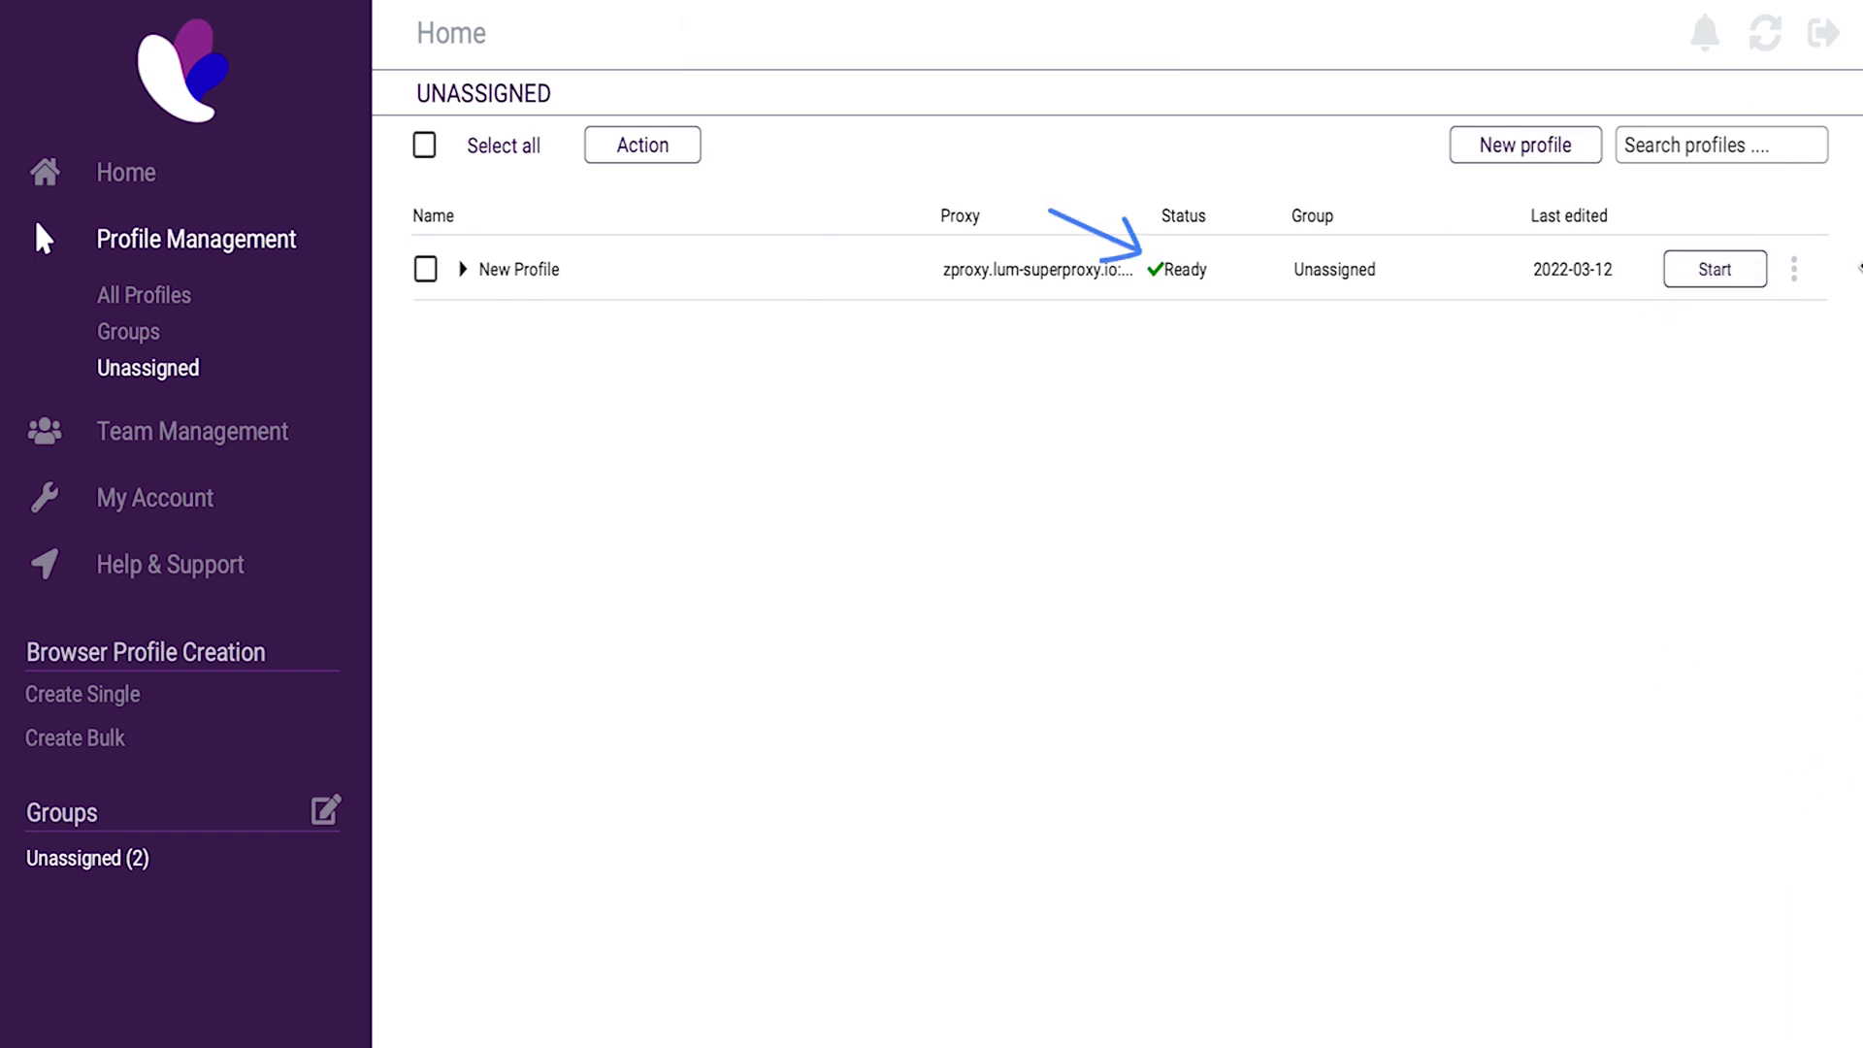
# Launch New Profile and load linkedin.com in its browser.
pyautogui.click(1754, 281)
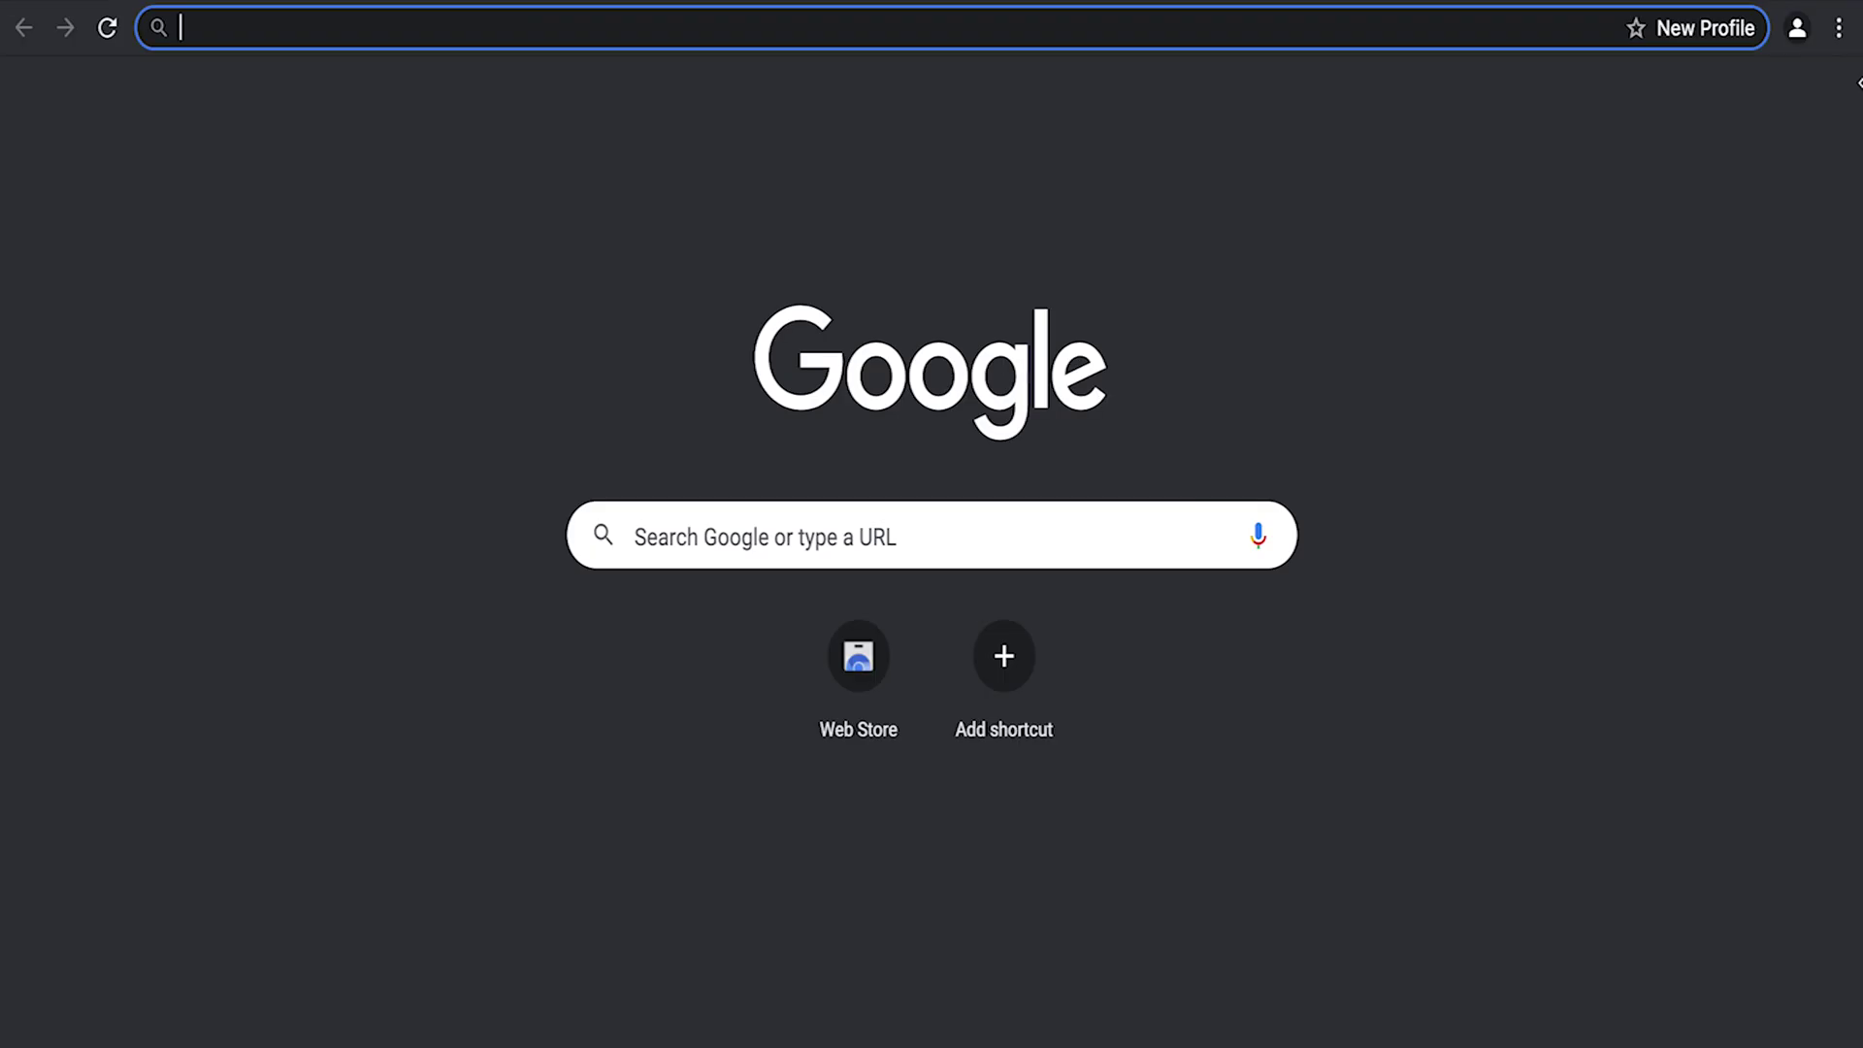
pyautogui.write('lin')
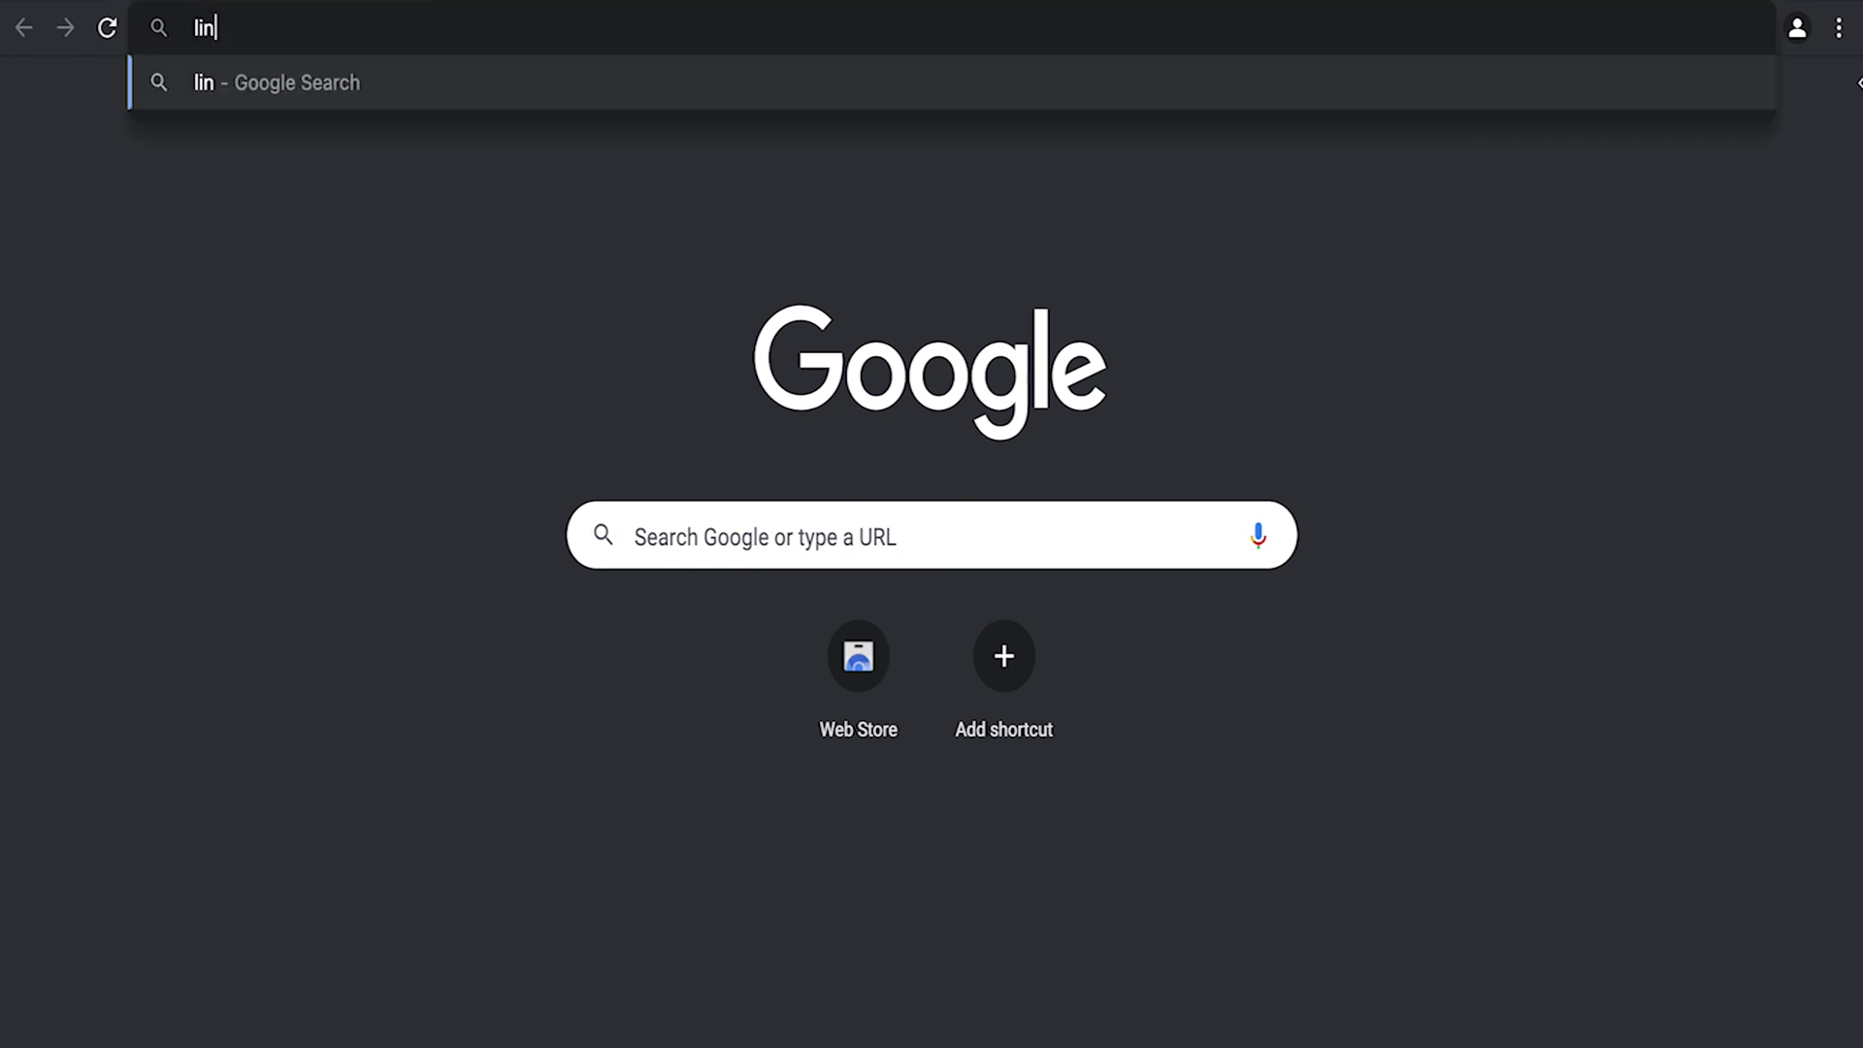
pyautogui.write('kedin.com')
pyautogui.press('Return')
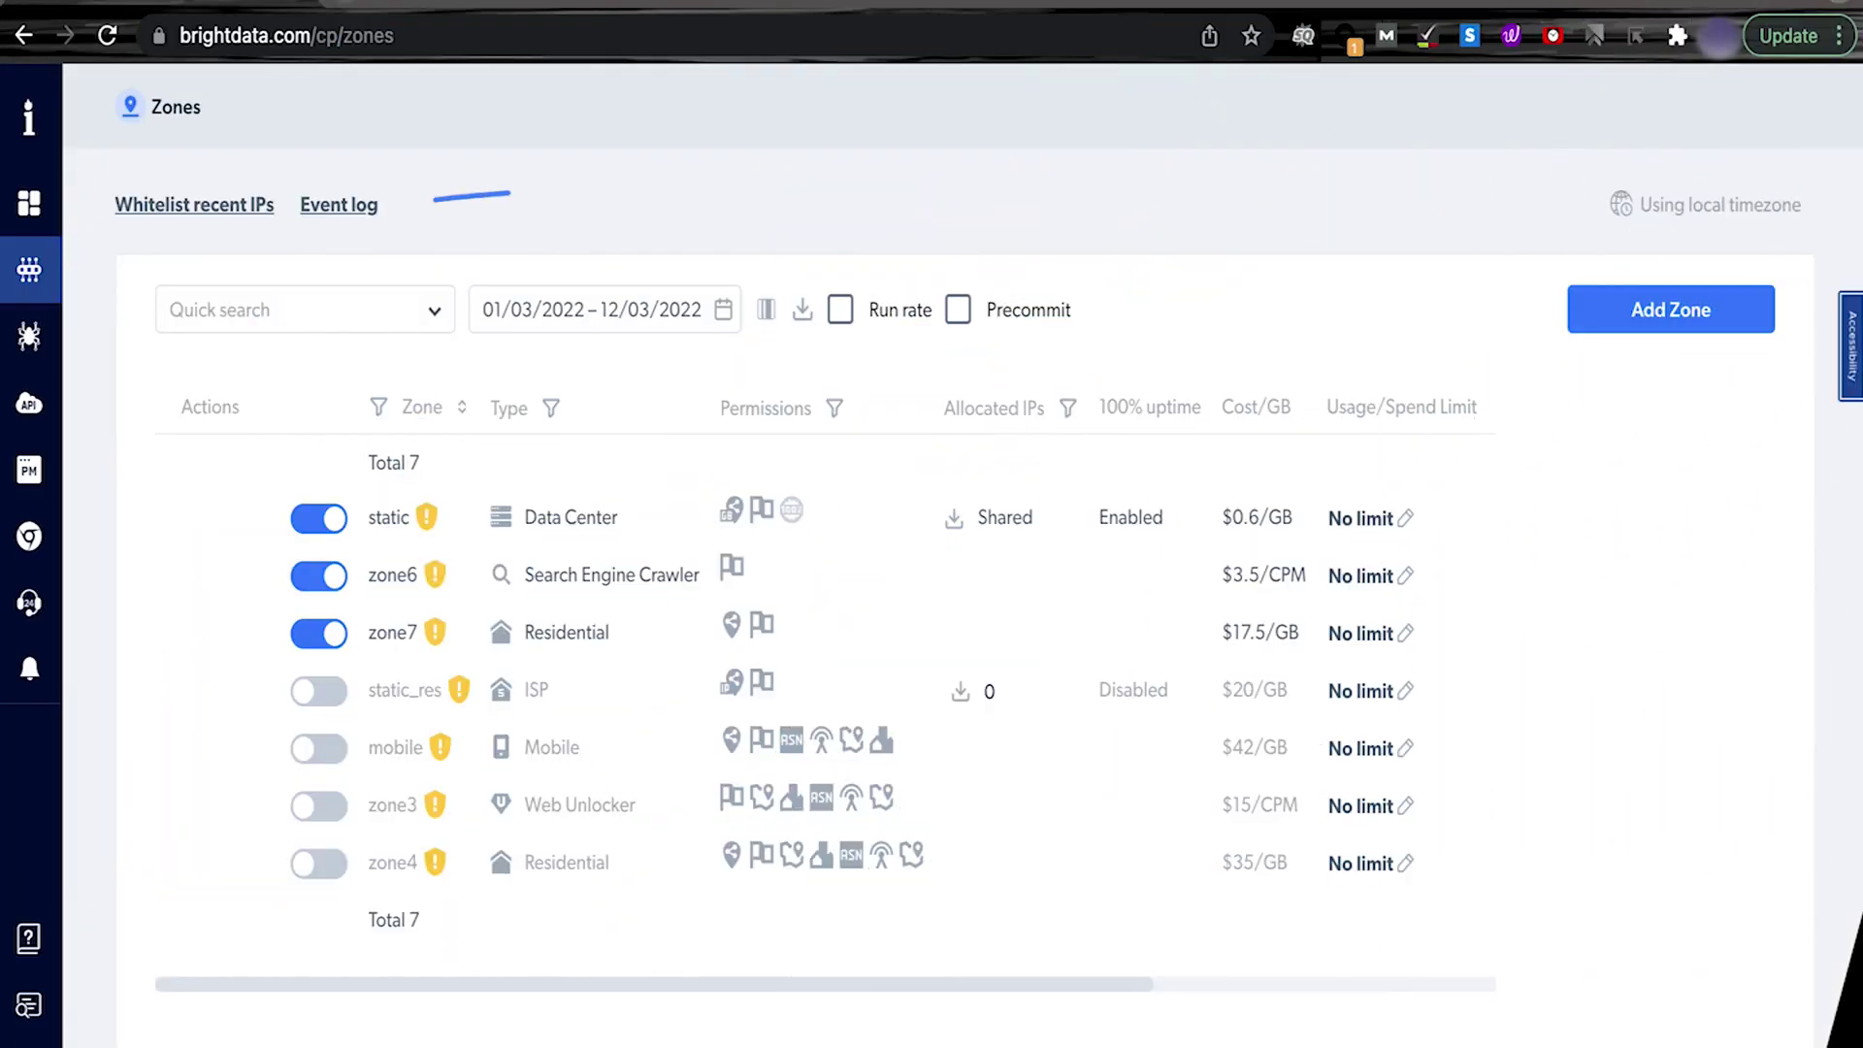
pyautogui.click(357, 221)
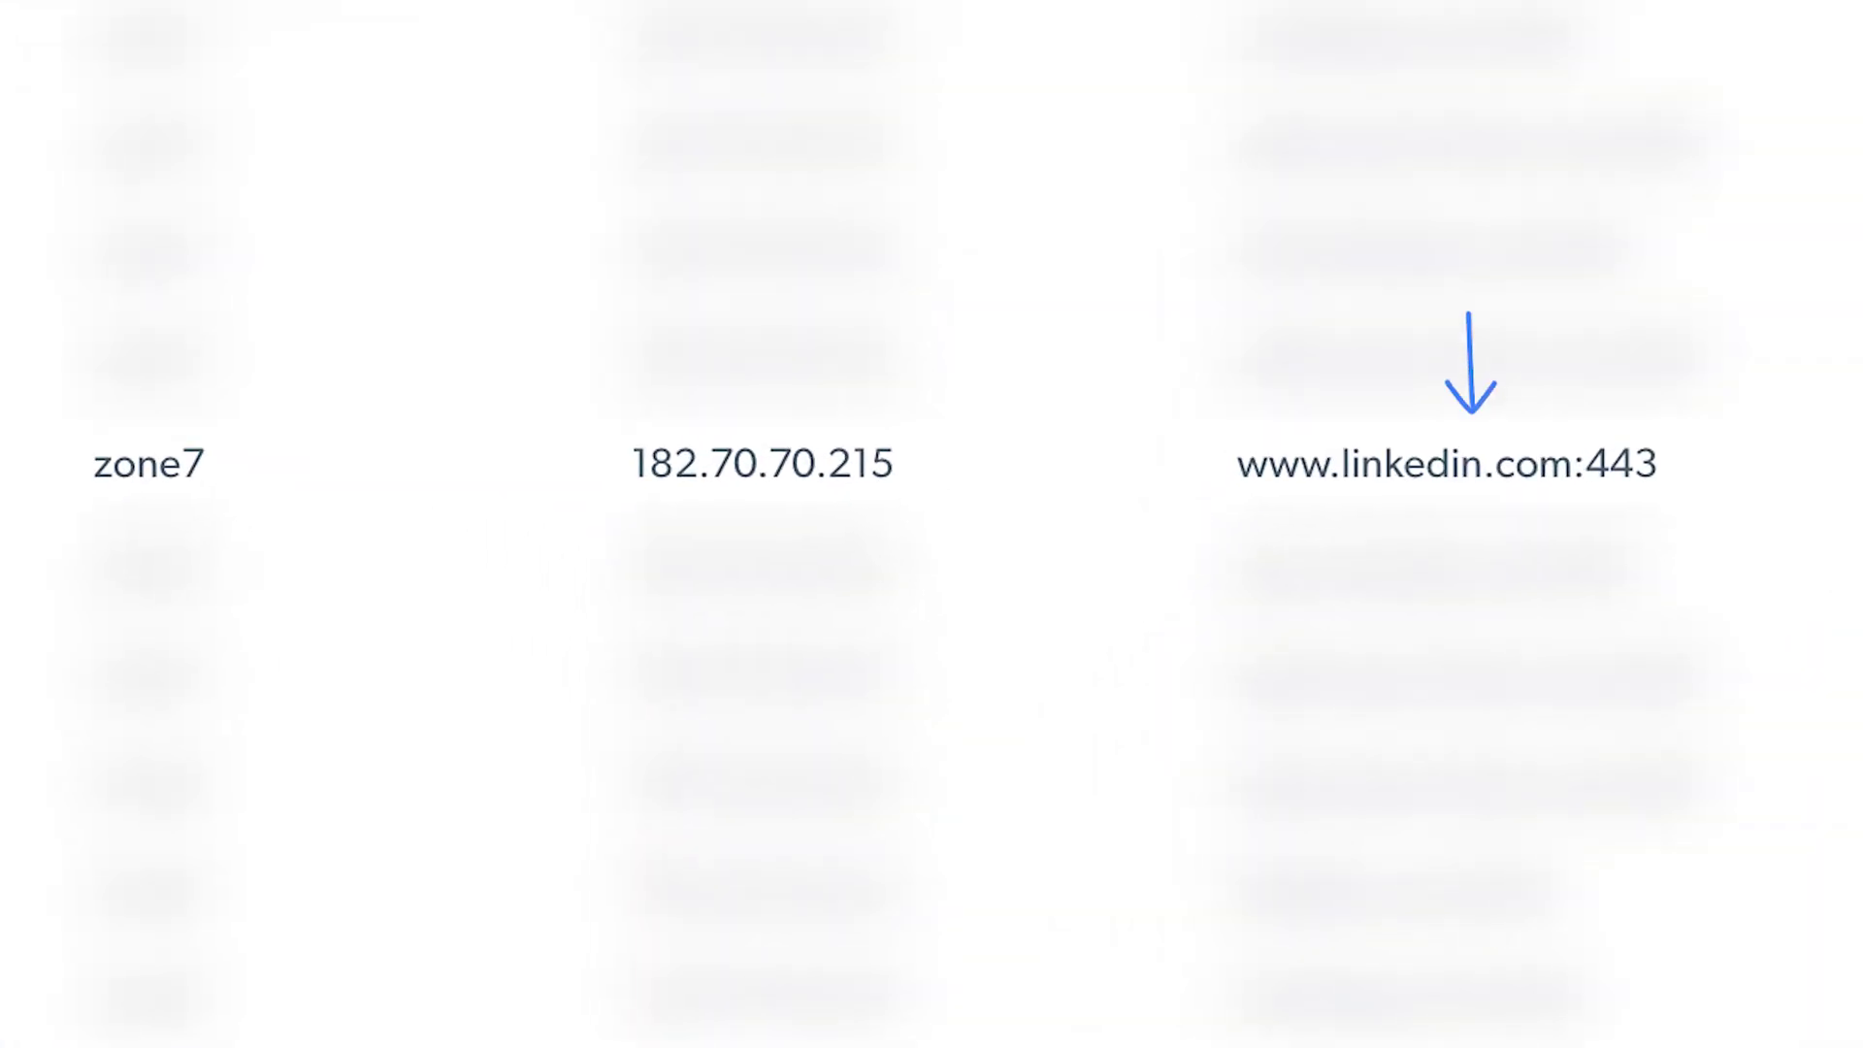